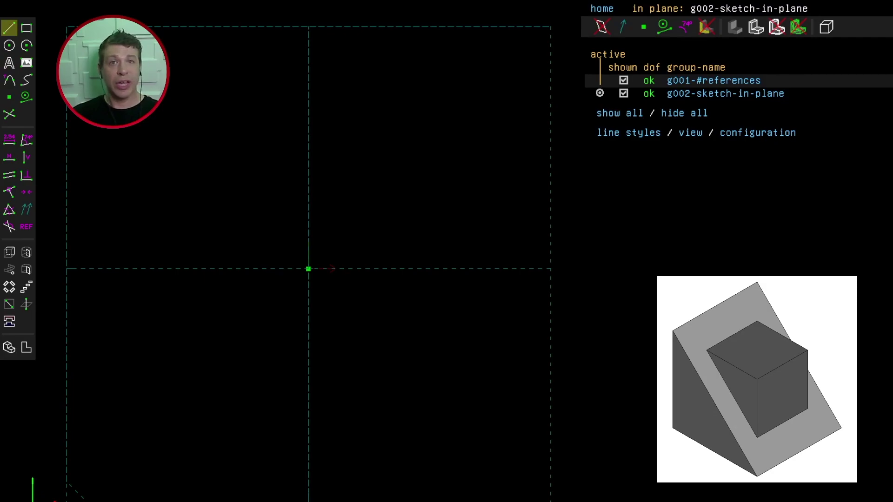
Place the triangle's first corner in the new g002 sketch
click(9, 28)
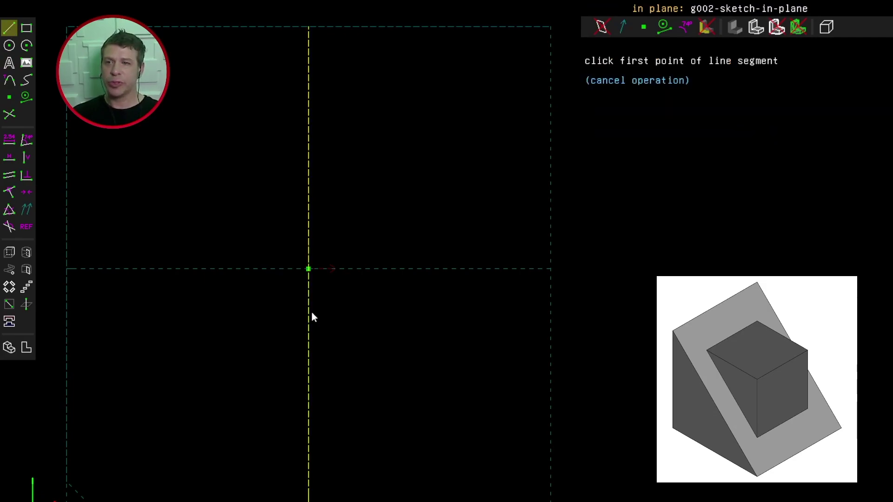
Draw a closed three-sided outline with the Line tool
click(234, 206)
click(245, 375)
click(431, 374)
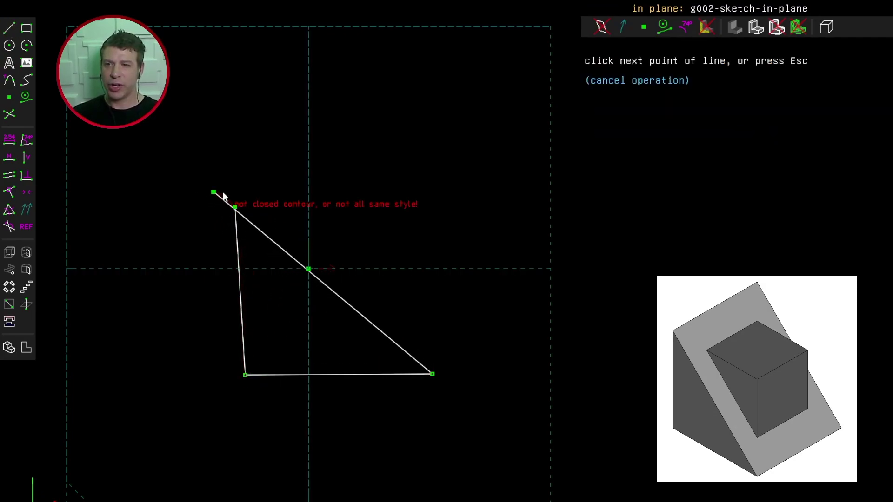
click(235, 208)
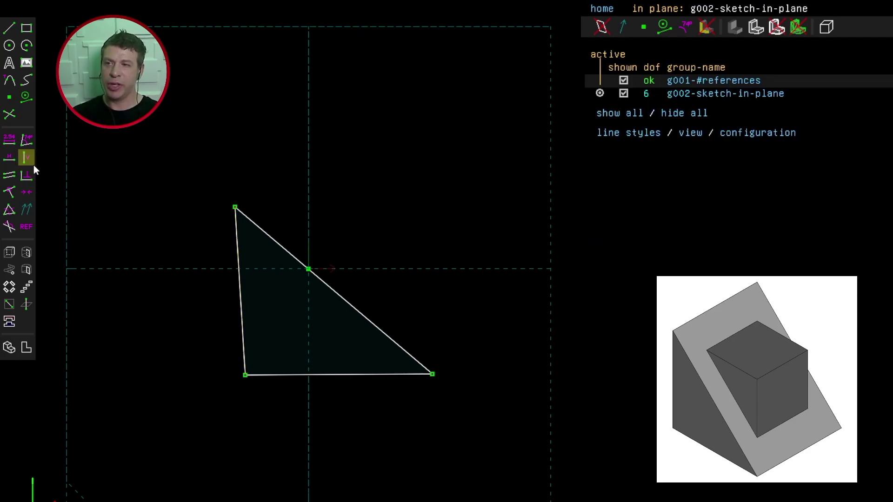
Make the left edge vertical, the bottom edge horizontal, and the two legs equal length
click(241, 308)
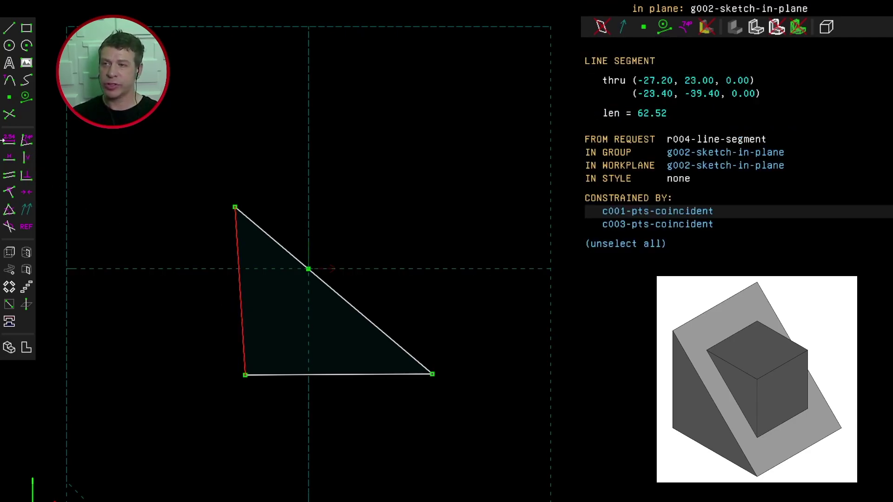
click(27, 158)
click(353, 374)
key(h)
click(328, 374)
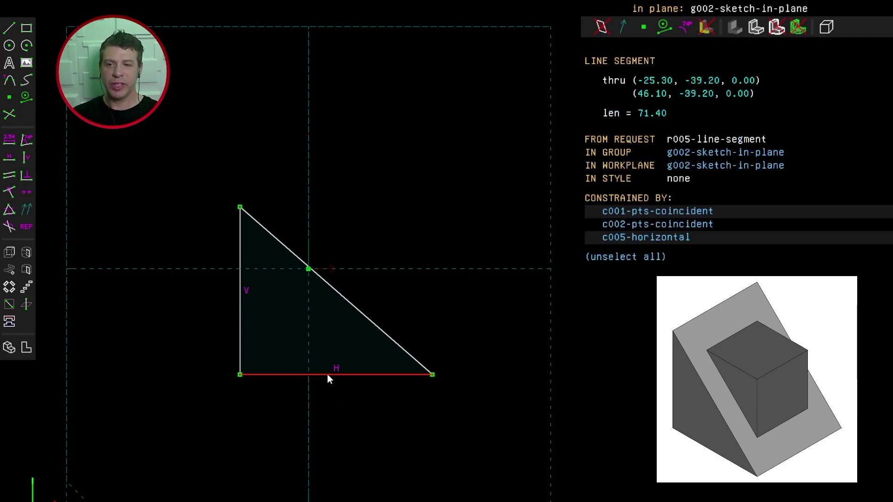
click(240, 309)
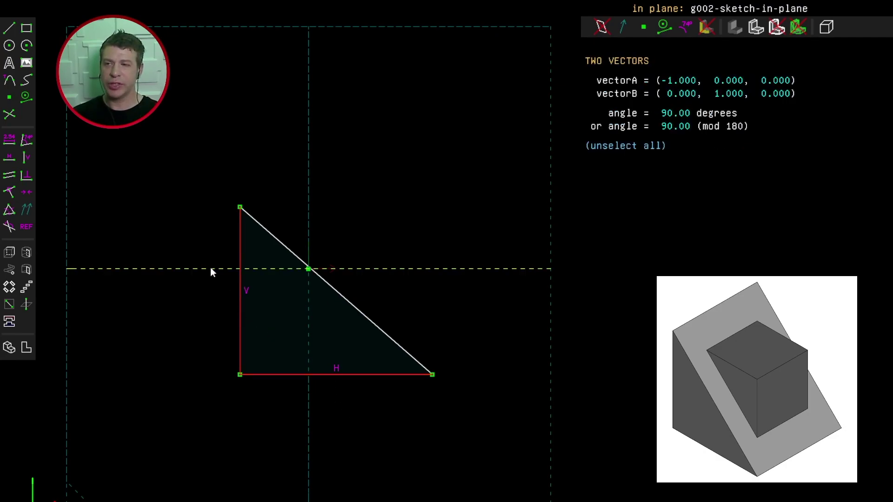
click(12, 213)
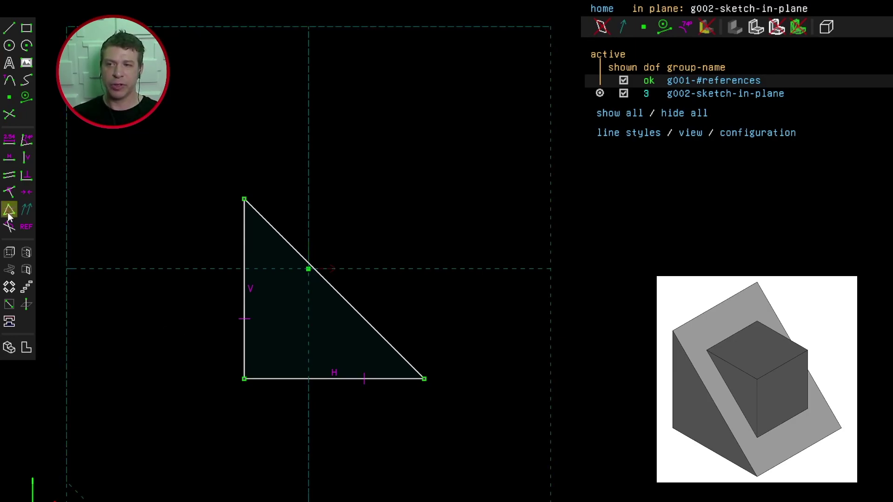
Dimension the vertical left leg to 30
click(244, 304)
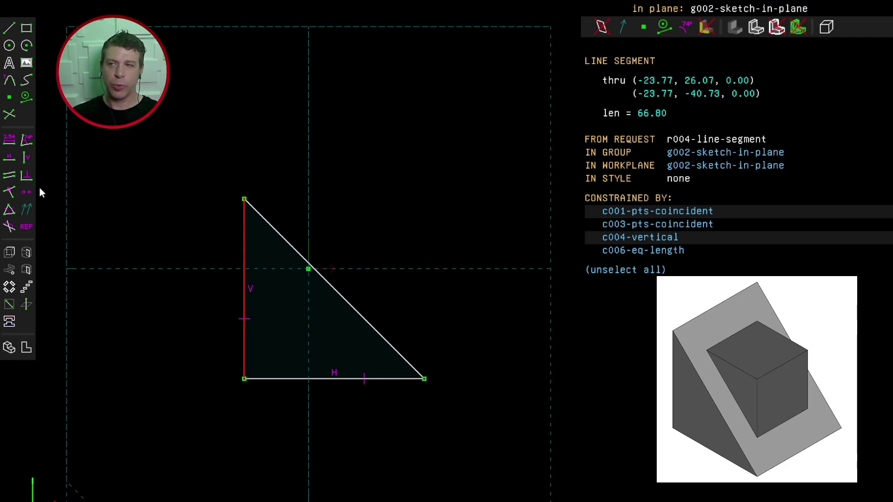
click(9, 139)
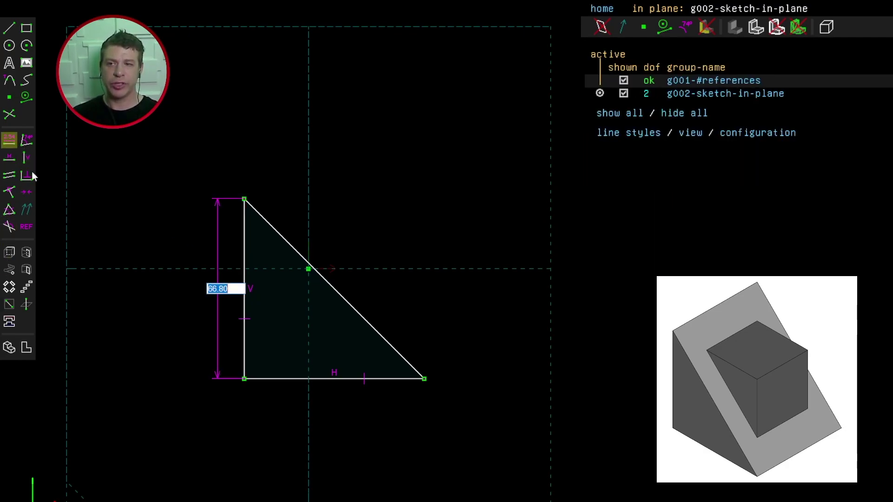
text(30)
key(Return)
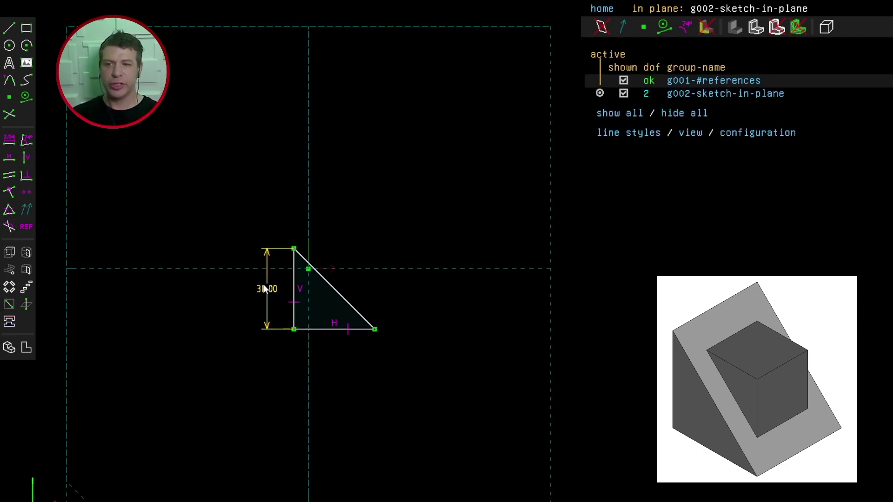
Make the triangle's bottom-left corner coincident with the origin and recentre the view
scroll(300, 286, up, 3)
scroll(300, 292, up, 2)
click(287, 394)
click(324, 244)
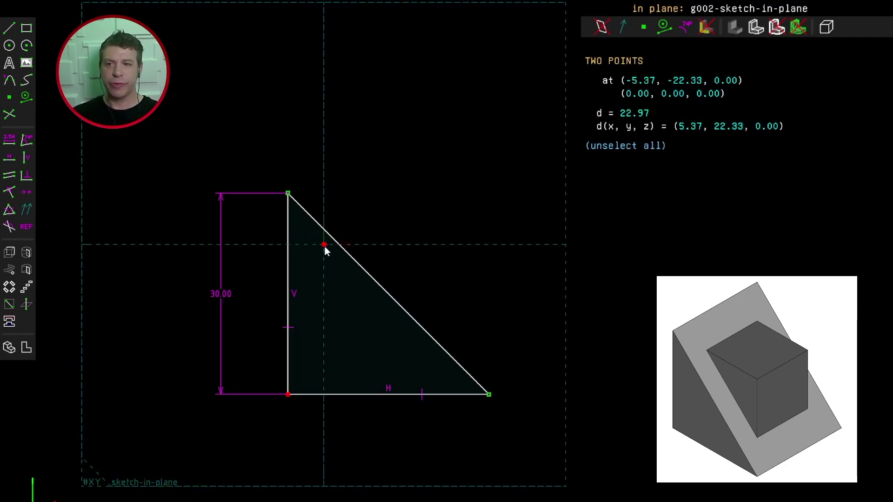
click(13, 196)
scroll(414, 302, down, 1)
right_drag(429, 310, 293, 368)
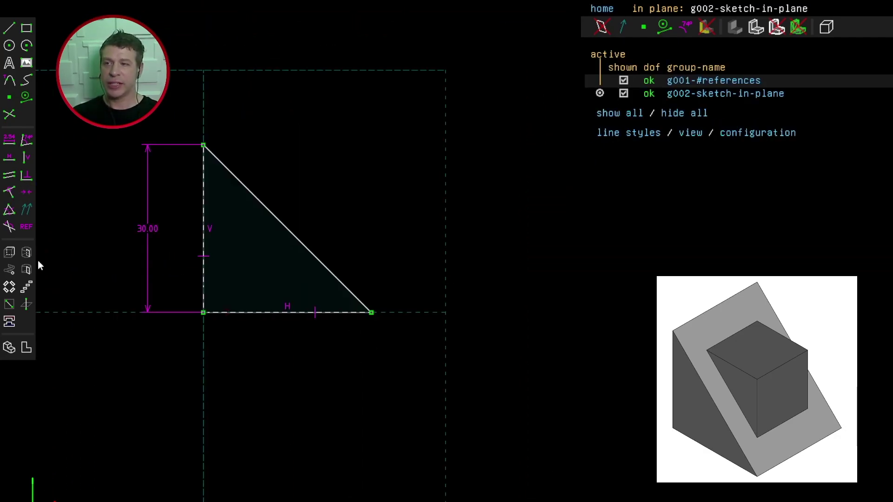
Extrude the triangle and dimension the extrusion depth edge to 30
click(9, 253)
middle_drag(175, 239, 266, 379)
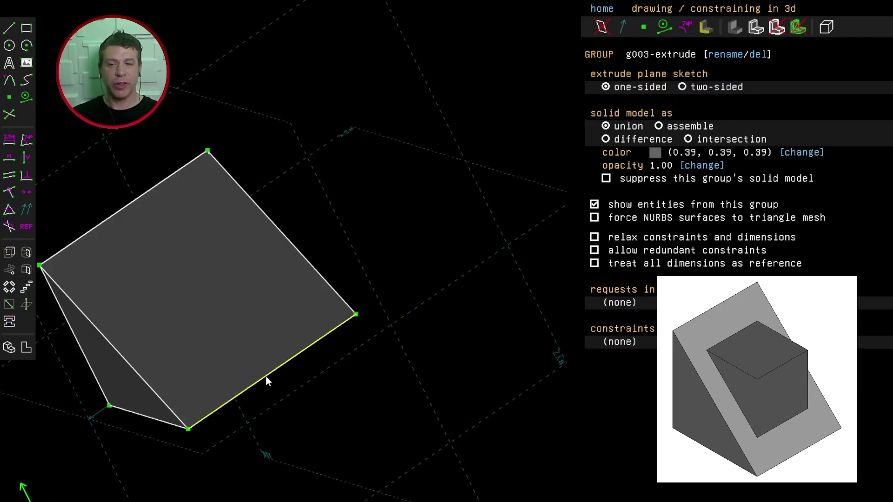
click(267, 380)
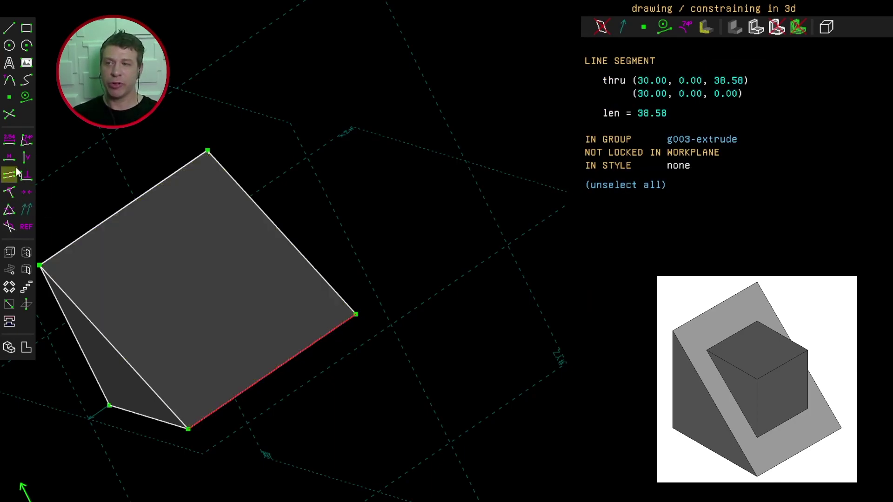
click(10, 139)
text(30)
key(Return)
Snap to the nearest isometric view and select the sloped face's two edges and shared corner
middle_drag(131, 491, 4, 365)
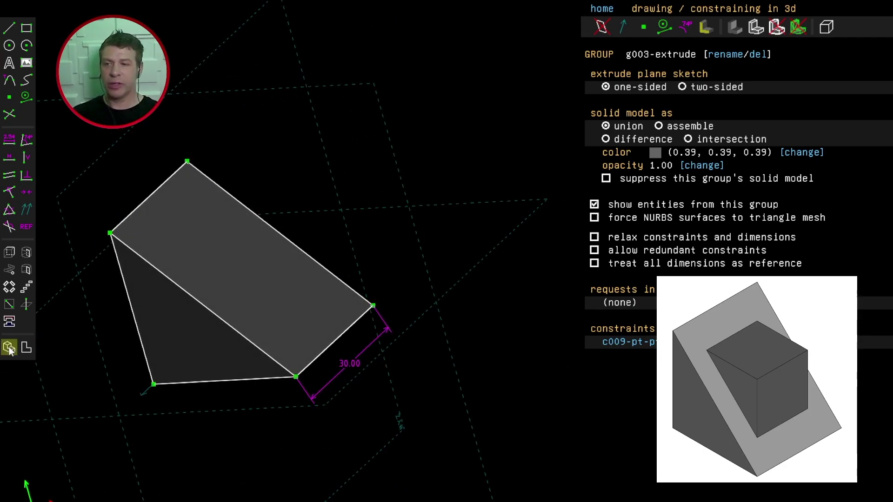
click(9, 348)
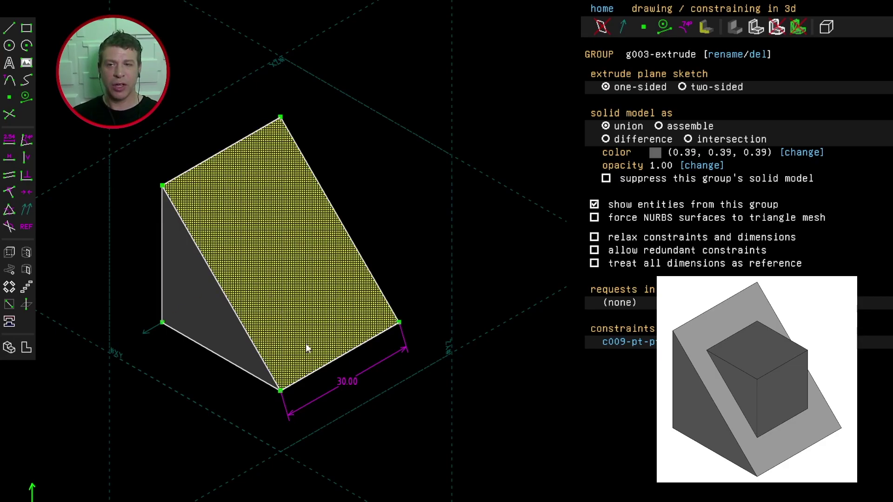
click(170, 199)
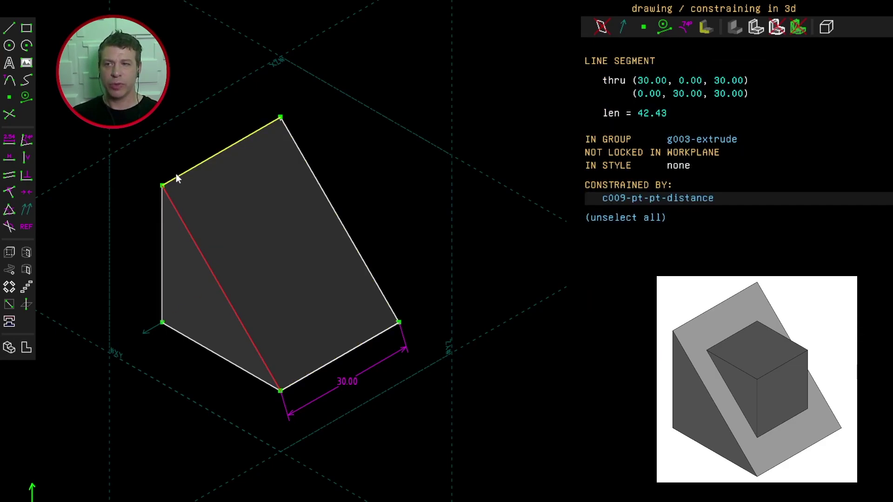
click(175, 178)
click(163, 185)
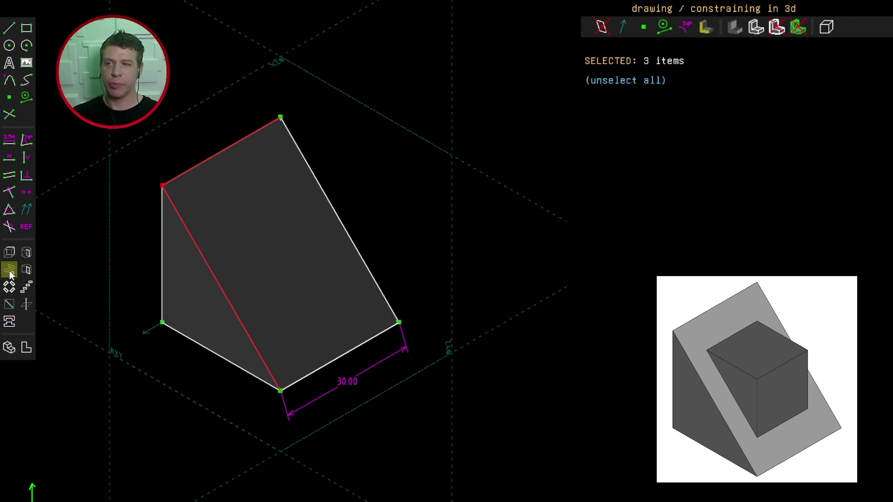
Start a sketch on the sloped face and draw a line from its top edge to its bottom edge
key(shift+w)
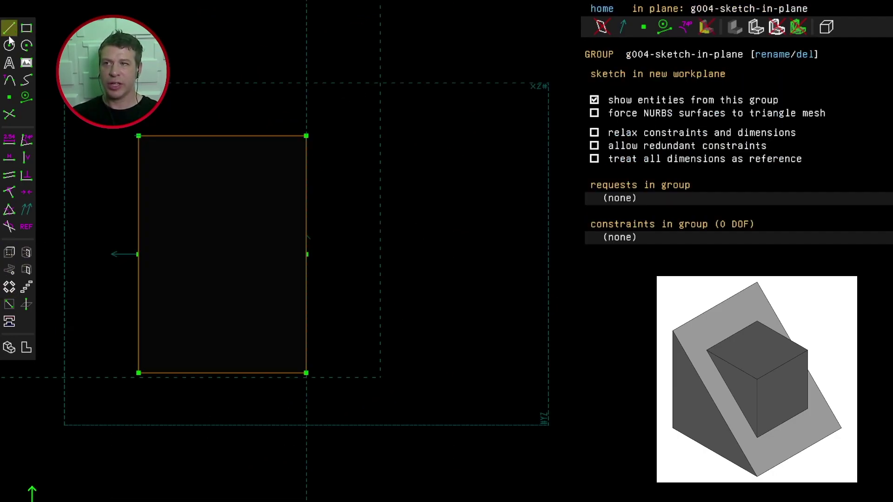
click(10, 28)
click(168, 135)
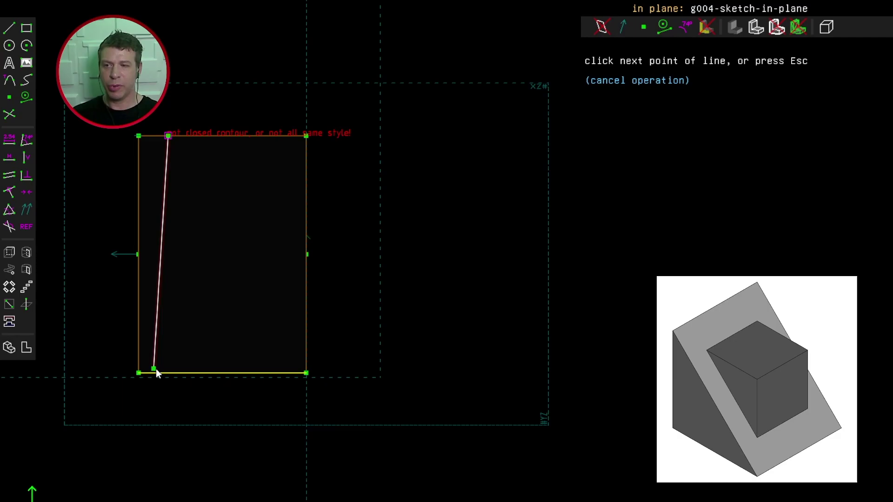
click(186, 372)
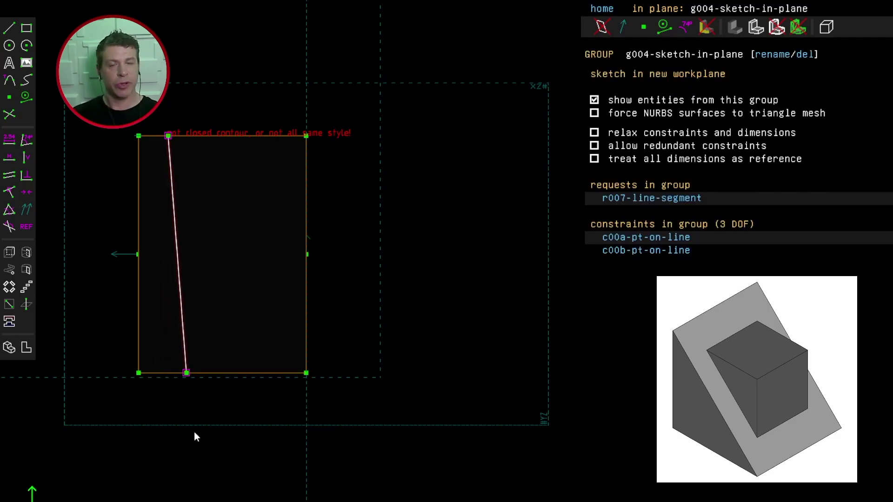
Constrain the new line to be vertical
click(179, 277)
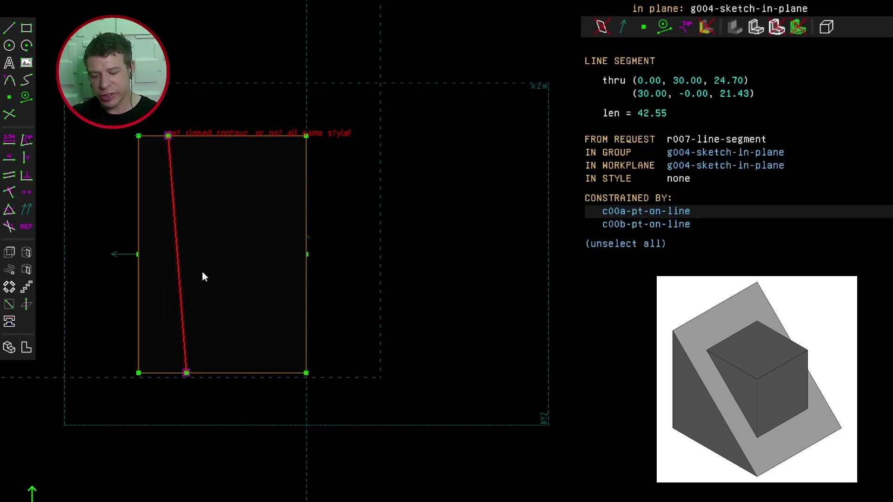
click(26, 158)
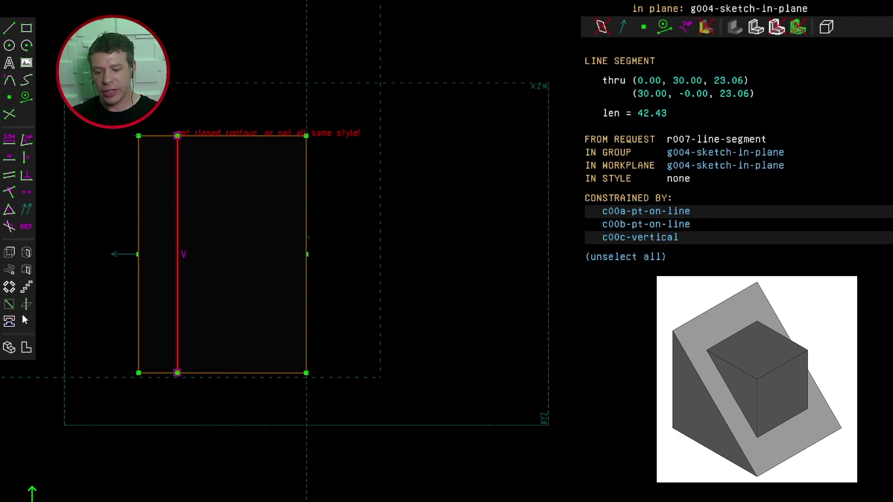
key(Escape)
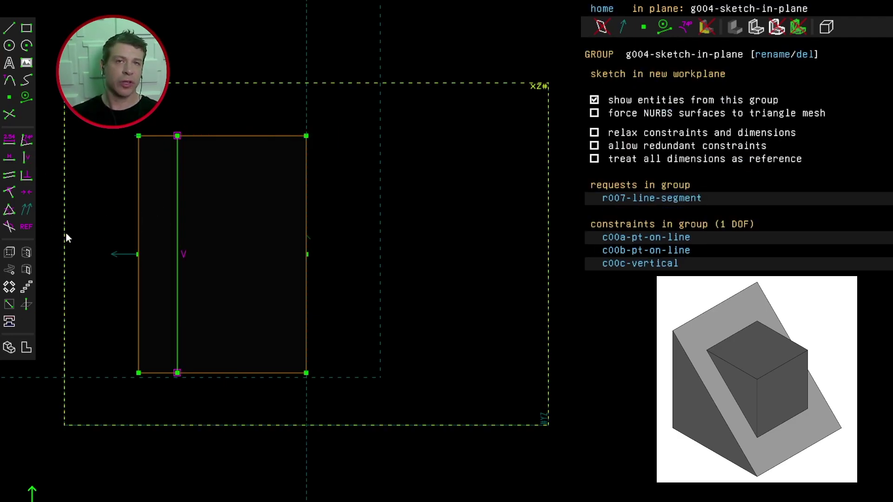
middle_drag(79, 263, 254, 398)
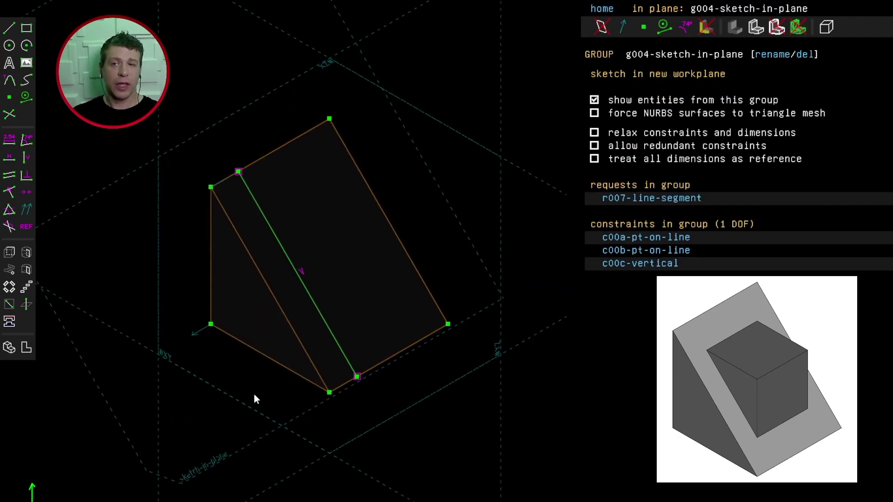
right_drag(254, 399, 229, 398)
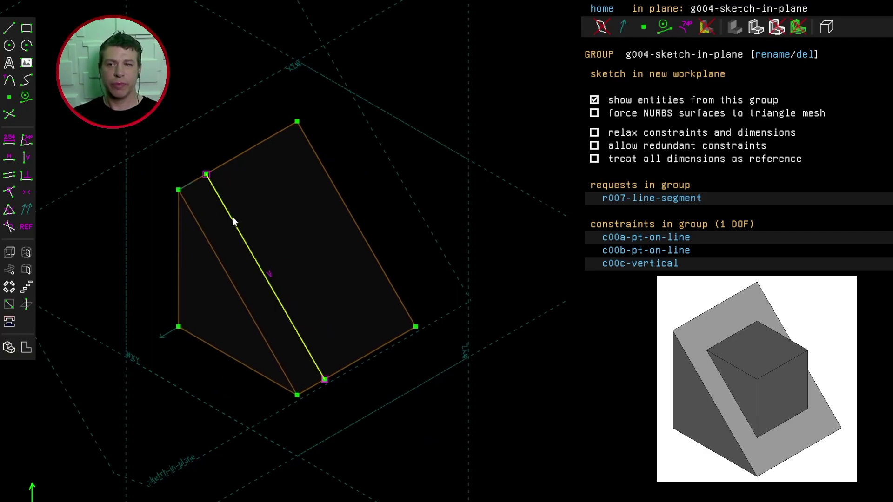
click(206, 175)
key(shift+w)
key(s)
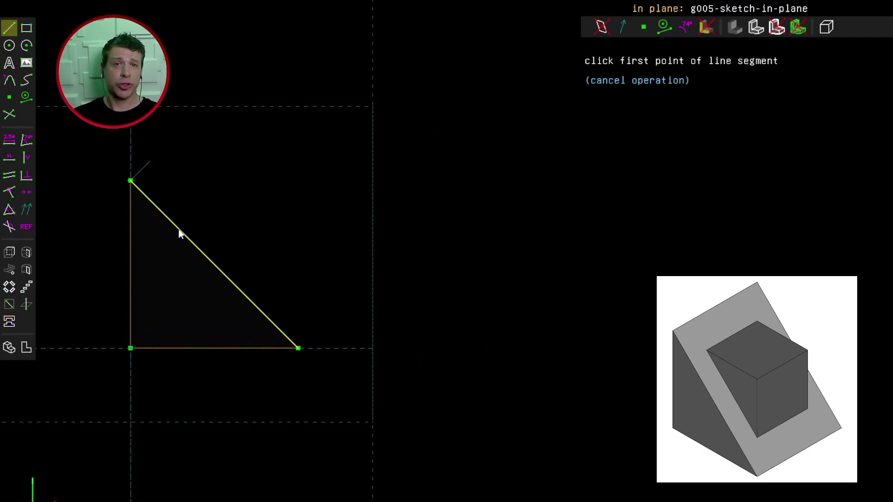
click(167, 217)
click(278, 218)
click(278, 327)
click(277, 328)
click(168, 217)
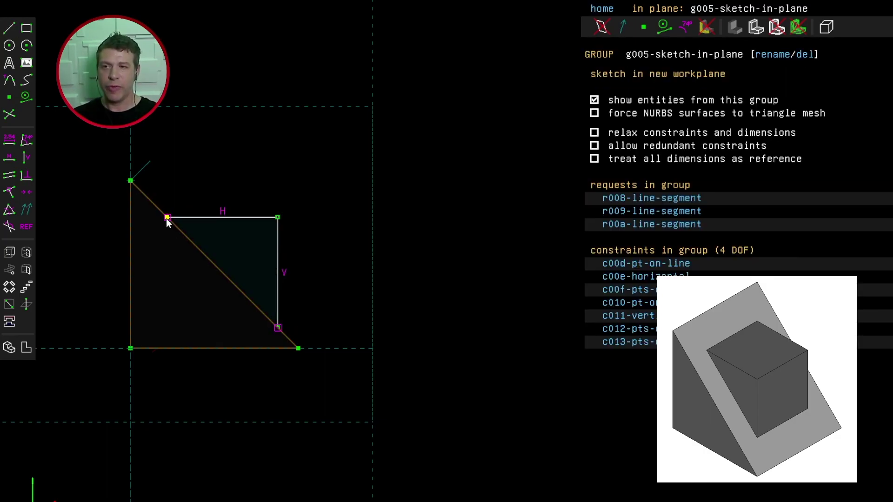
middle_drag(288, 399, 219, 418)
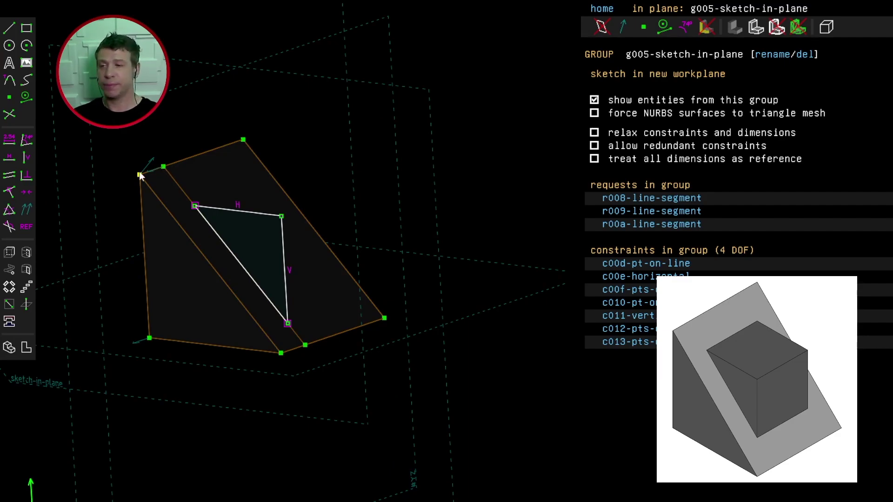
key(w)
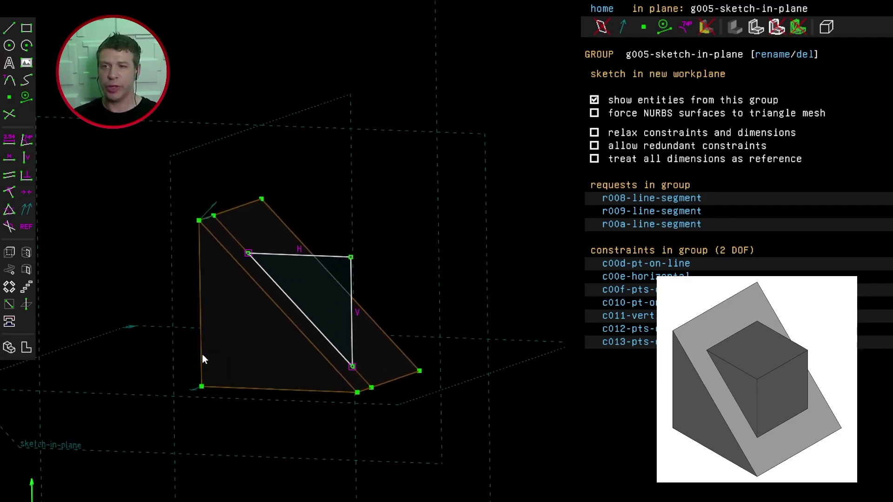
click(108, 228)
click(170, 314)
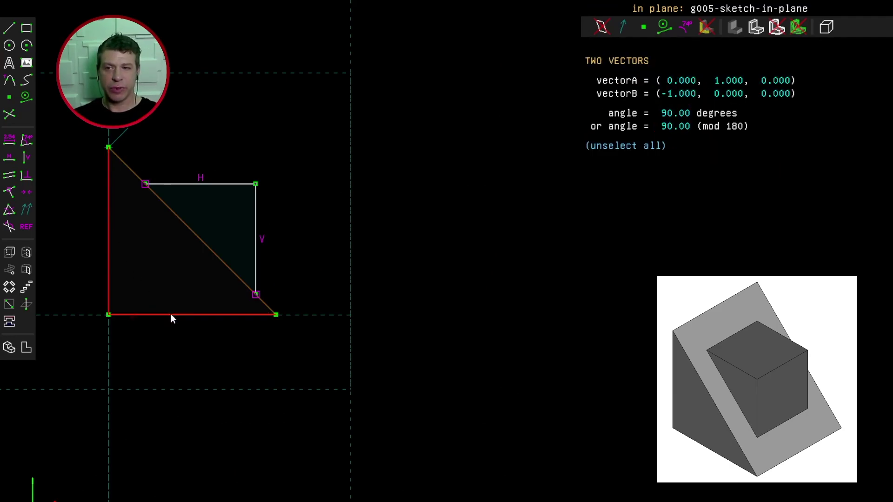
click(176, 342)
click(221, 315)
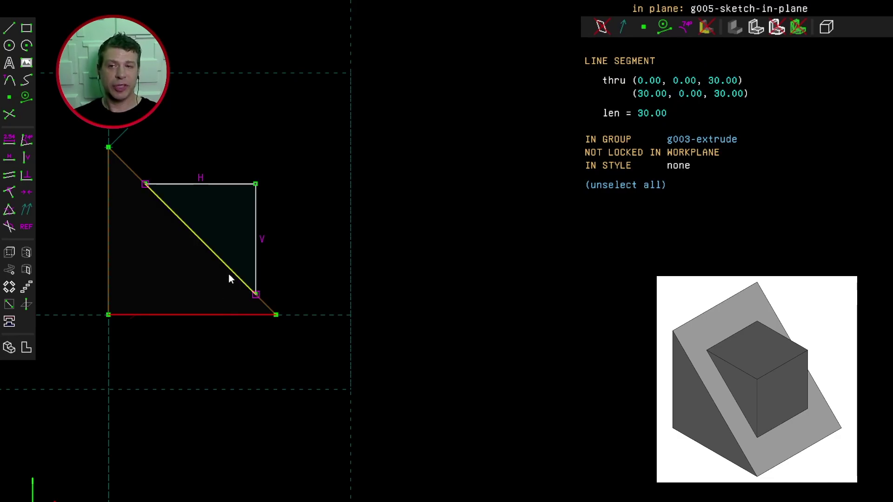
click(229, 275)
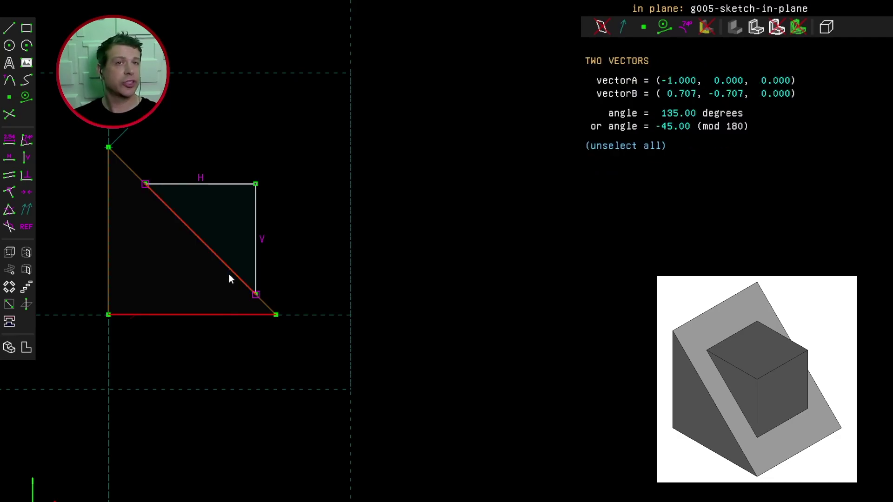
click(231, 346)
click(149, 184)
click(255, 230)
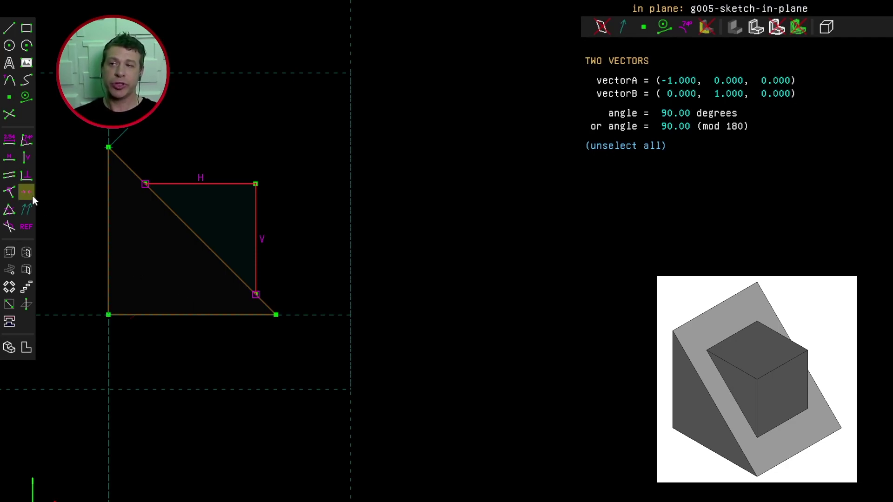
click(8, 210)
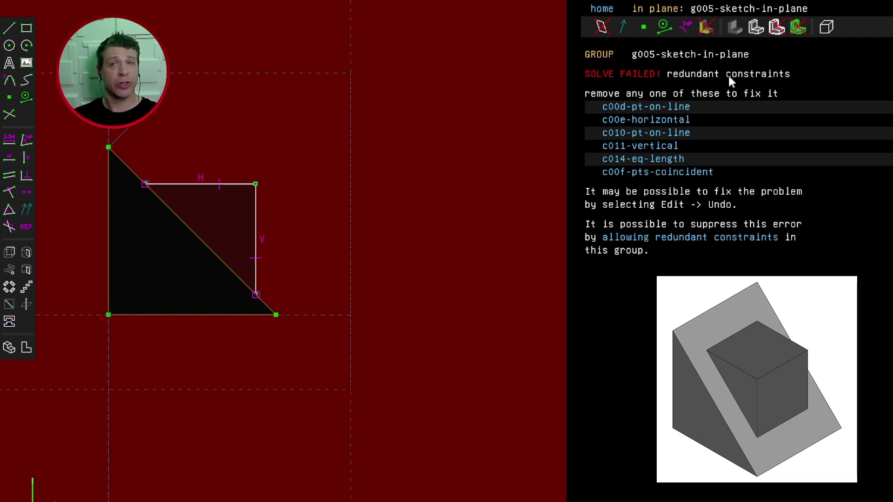
Undo the redundant equal-length constraint and drag the inner triangle smaller
key(ctrl+z)
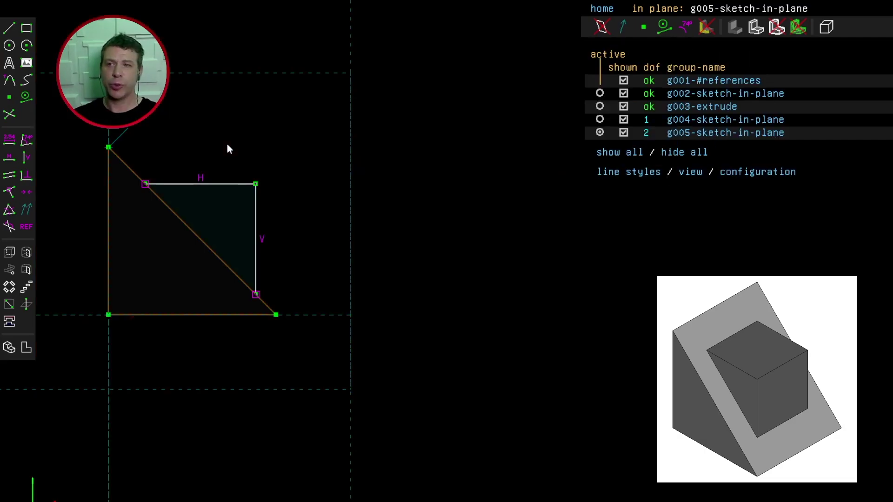
key(ctrl+z)
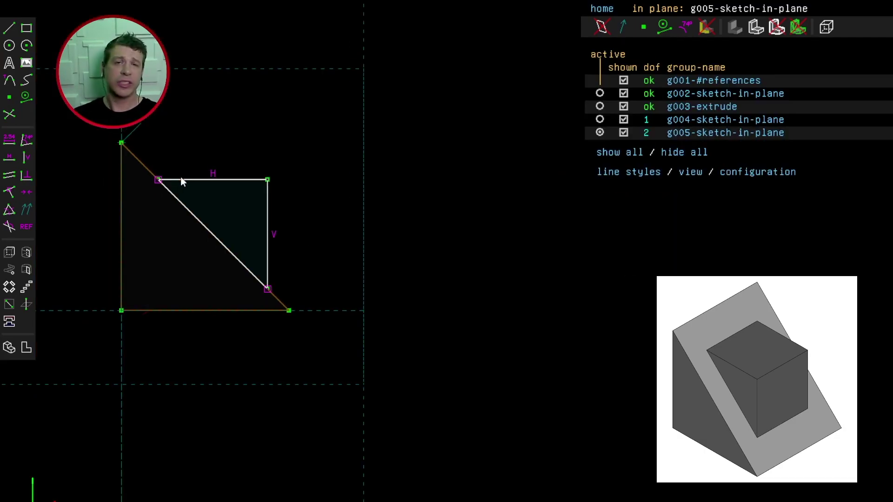
drag(193, 185, 176, 171)
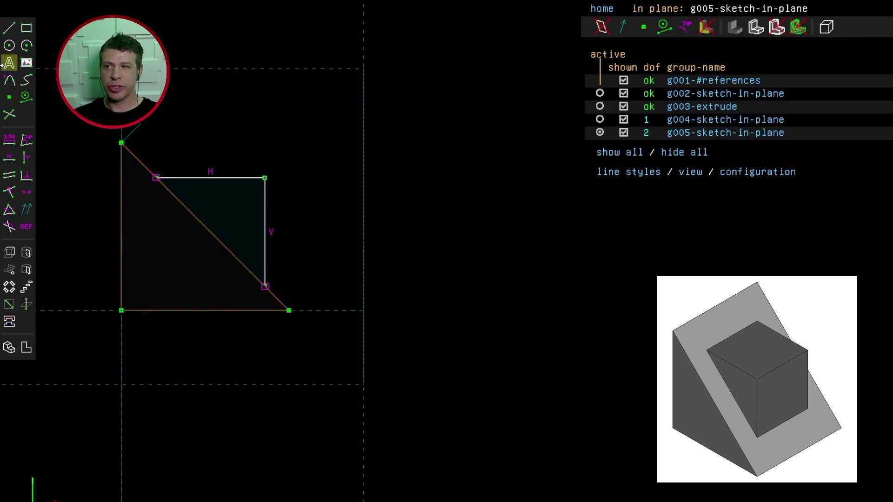
Add a construction diagonal from the triangle's upper-right corner
key(s)
click(265, 177)
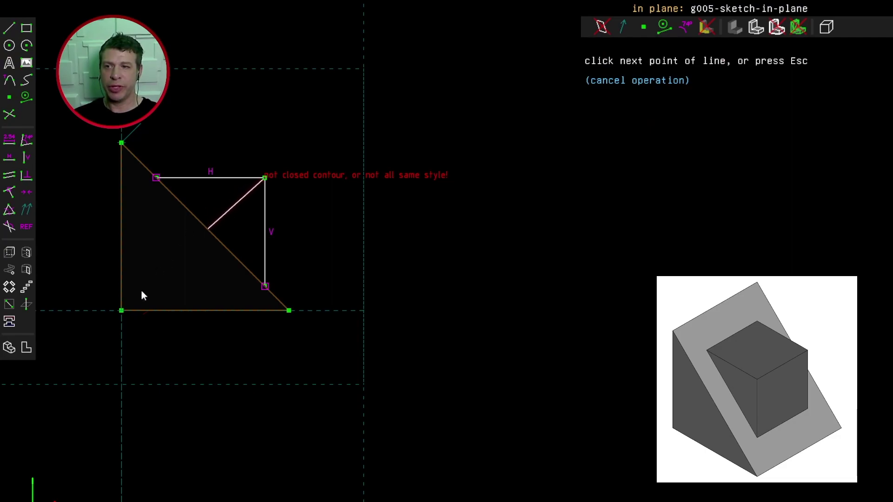
key(Escape)
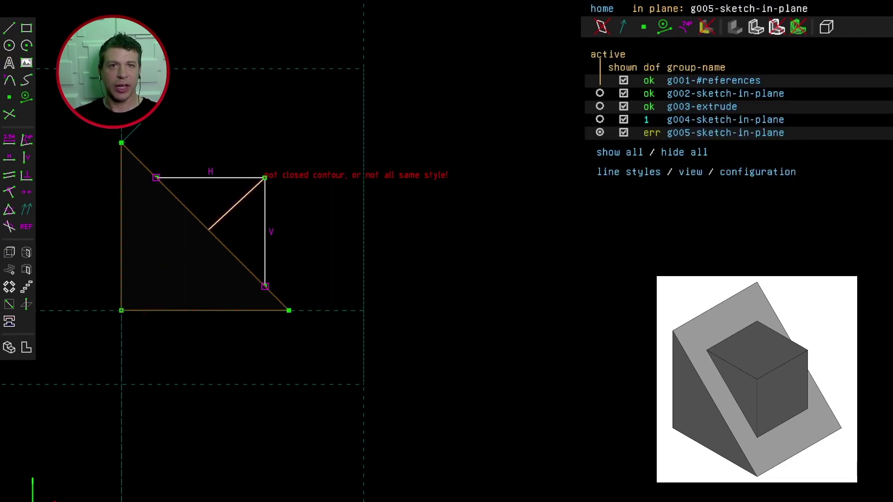
key(ctrl+z)
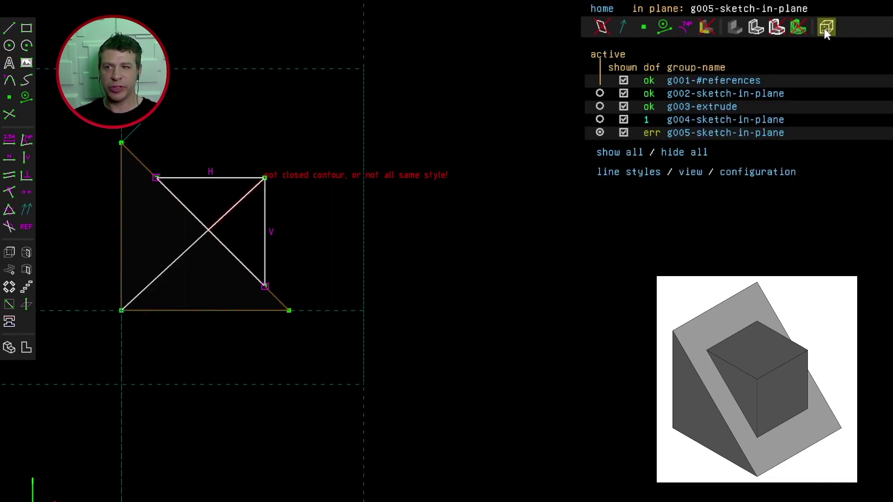
click(265, 178)
click(264, 178)
mouse_move(263, 182)
mouse_down()
mouse_move(250, 170)
mouse_move(279, 194)
mouse_move(262, 180)
mouse_up()
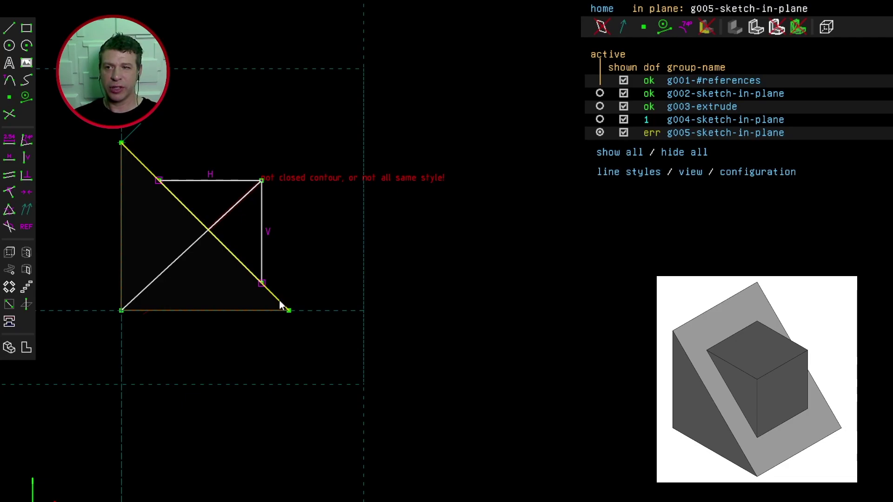
key(g)
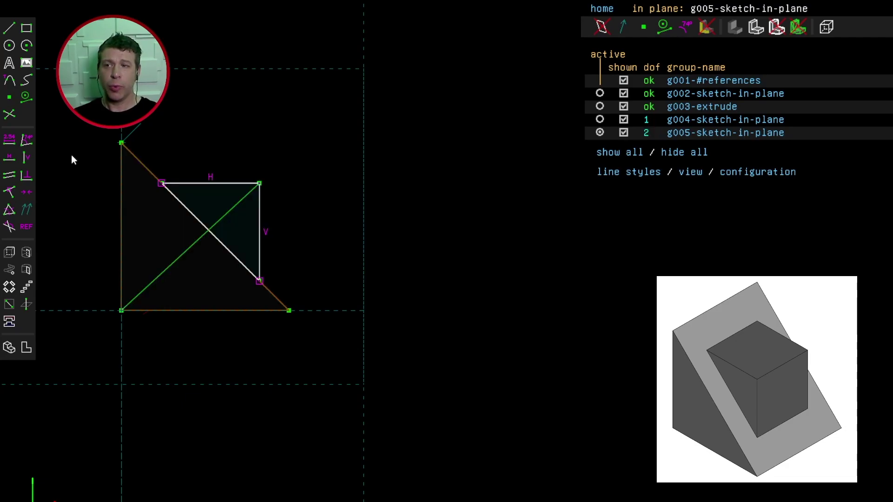
Place a datum point on the diagonal and constrain it to the diagonal's midpoint
click(9, 96)
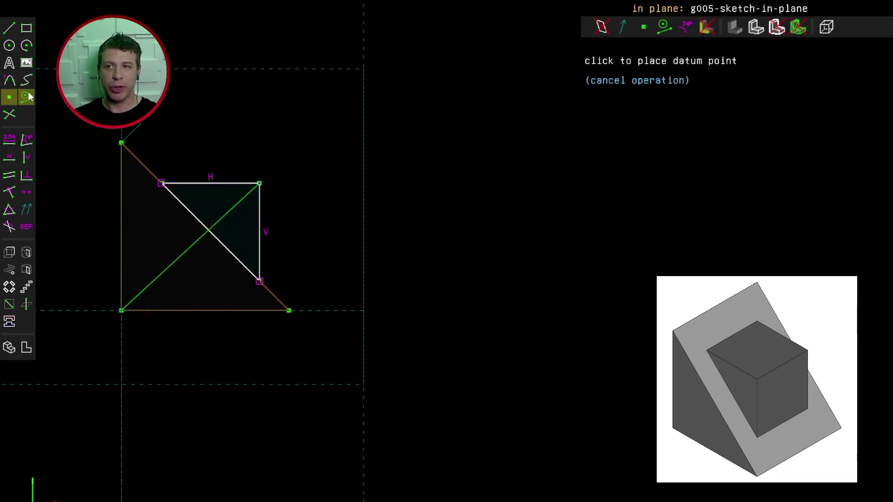
click(144, 167)
middle_drag(186, 152, 146, 197)
key(s)
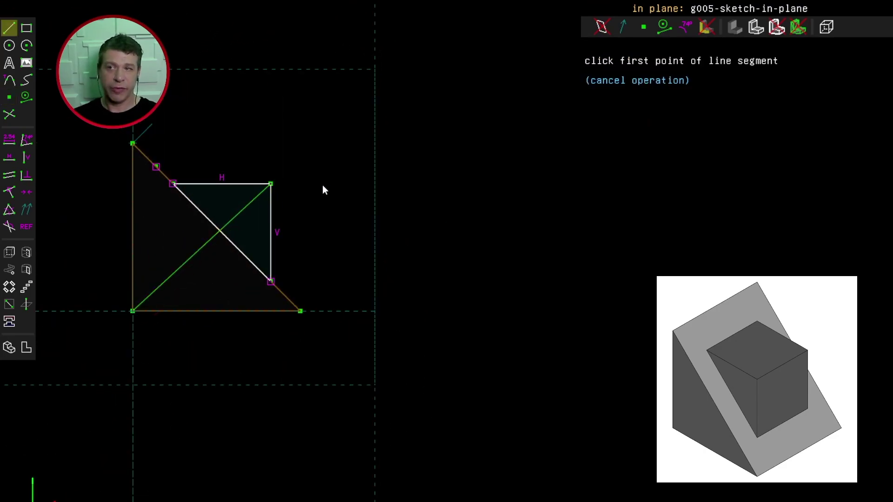
mouse_move(332, 192)
middle_down()
mouse_move(291, 213)
mouse_move(260, 199)
middle_up()
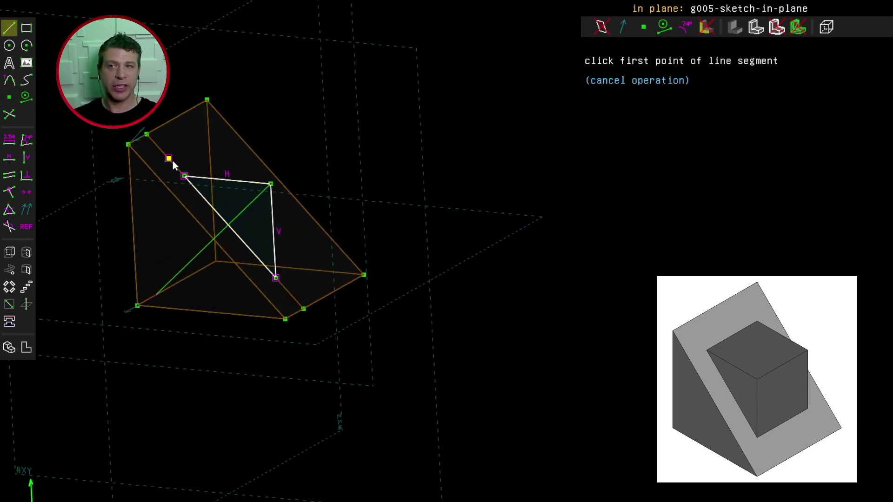
key(Escape)
key(w)
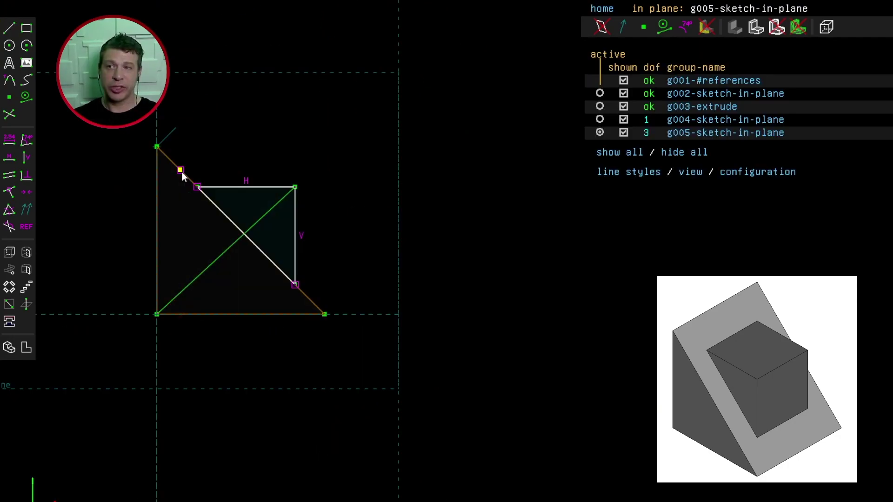
click(180, 170)
click(170, 163)
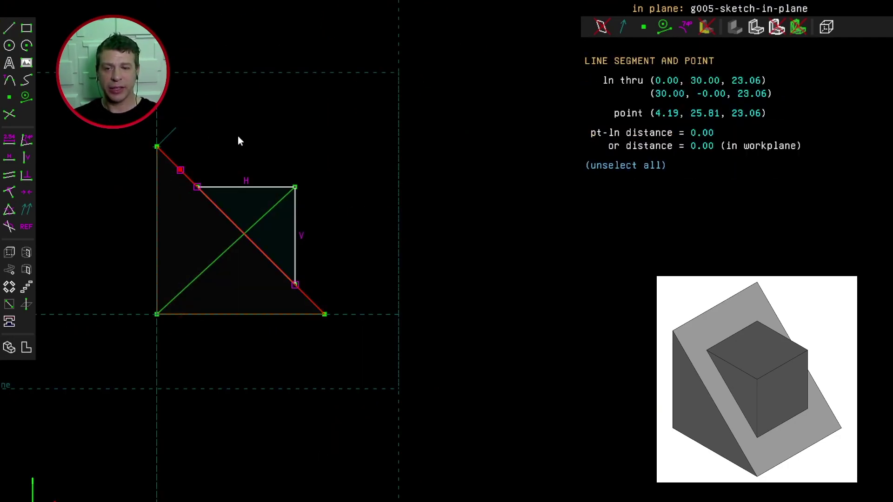
key(m)
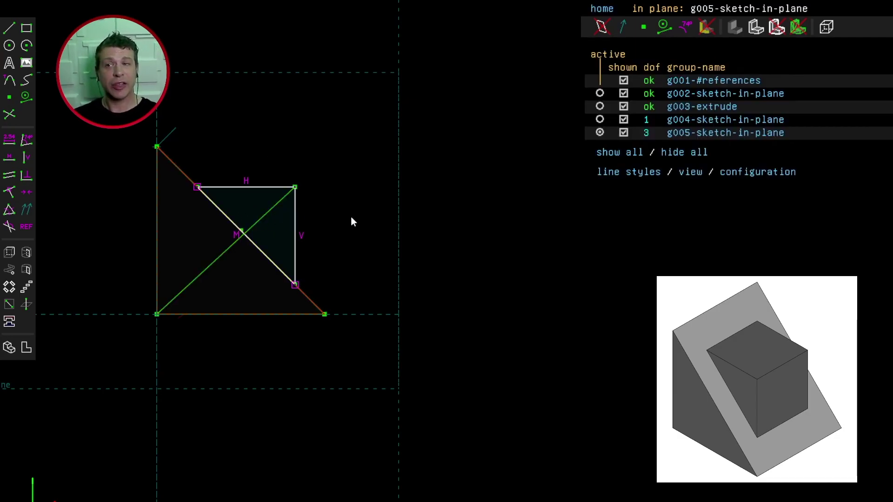
Constrain the midpoint onto the construction diagonal, then delete the diagonal and midpoint
middle_drag(357, 210, 295, 265)
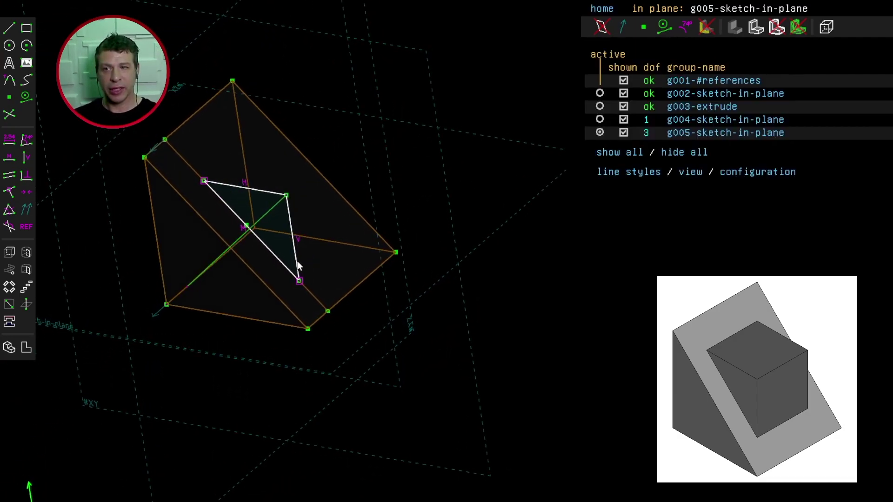
key(w)
mouse_move(251, 188)
mouse_down()
mouse_move(203, 172)
mouse_move(234, 199)
mouse_move(216, 181)
mouse_up()
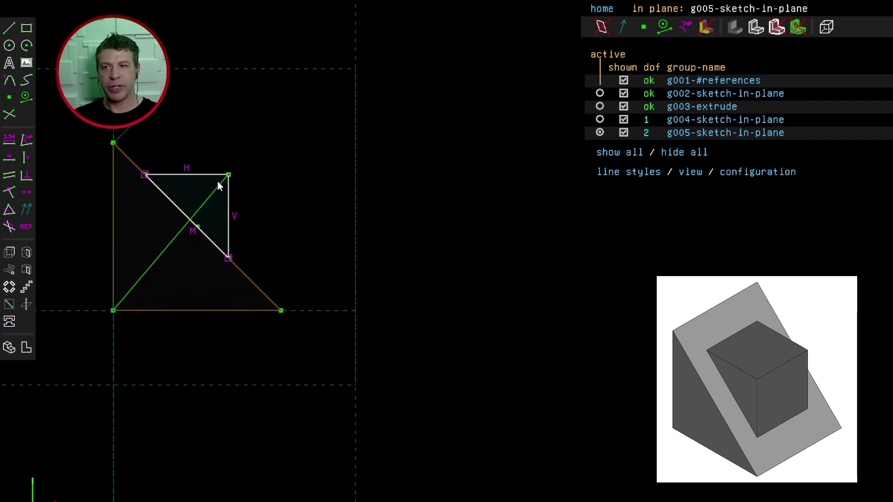
click(203, 208)
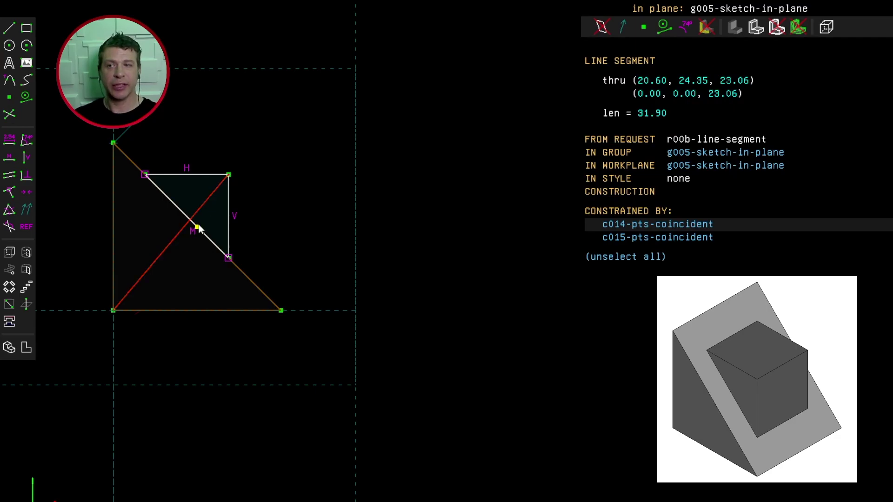
click(198, 227)
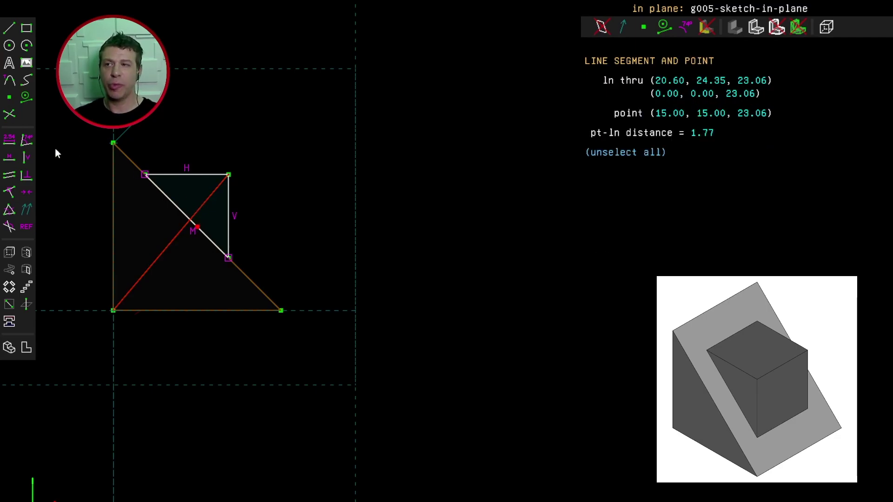
click(9, 191)
key(Delete)
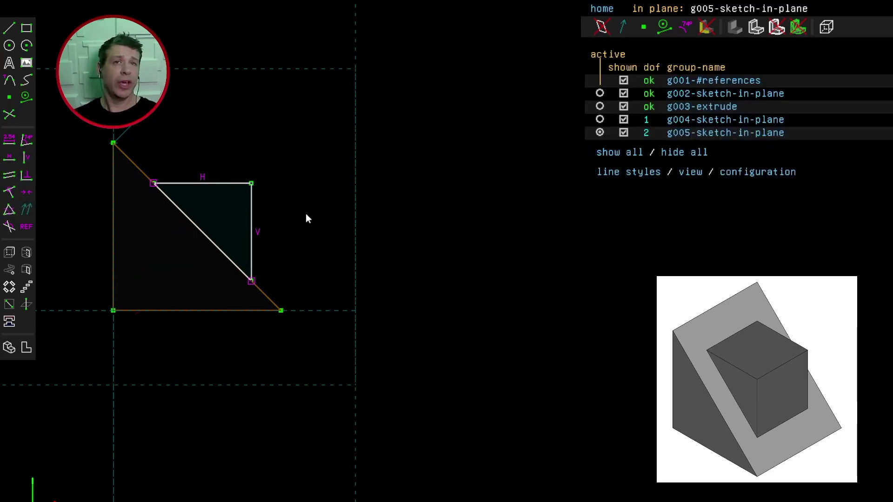
Draw slope segments from the wedge's corners to the inner triangle and make them symmetric
click(9, 30)
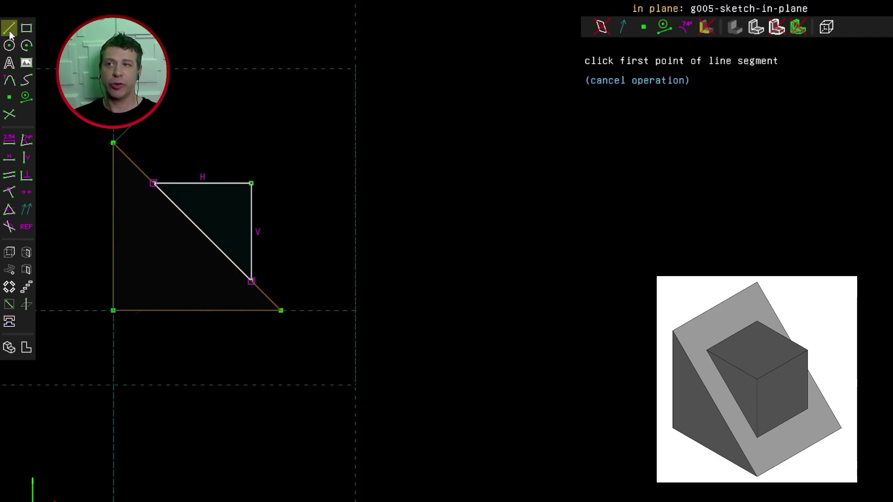
click(113, 144)
click(154, 183)
click(131, 170)
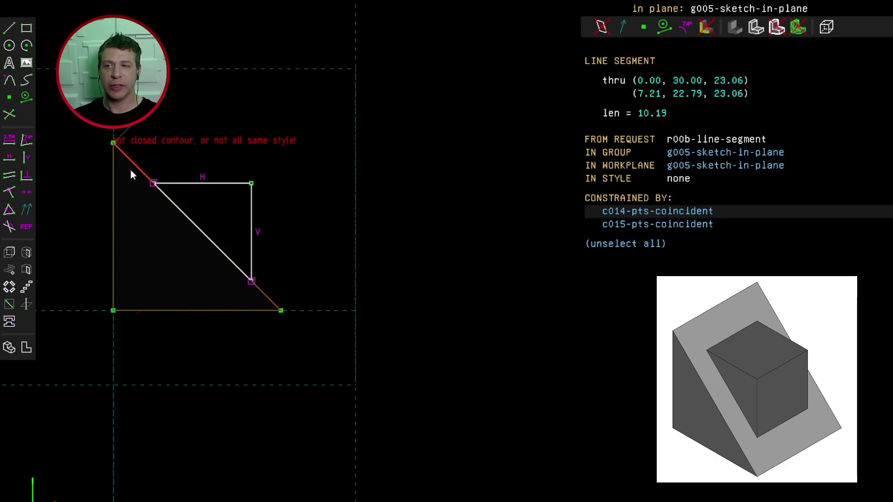
key(s)
click(281, 310)
click(251, 280)
click(267, 293)
click(267, 294)
click(269, 303)
click(133, 162)
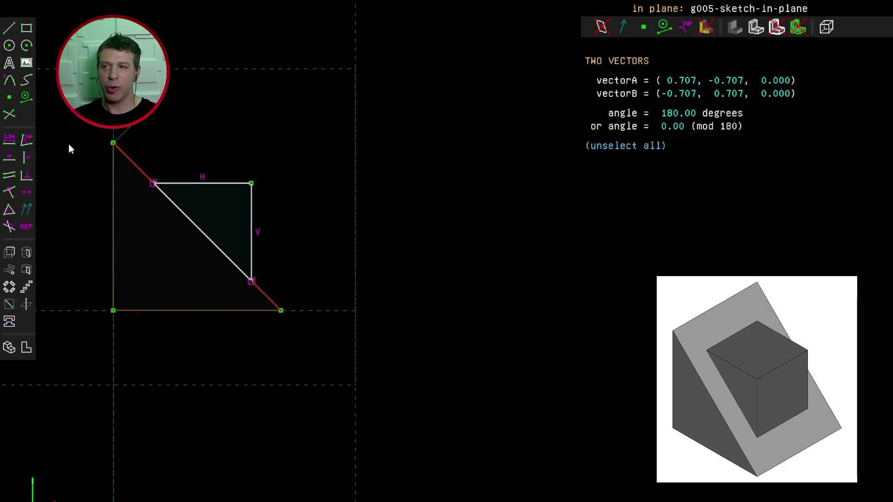
click(9, 211)
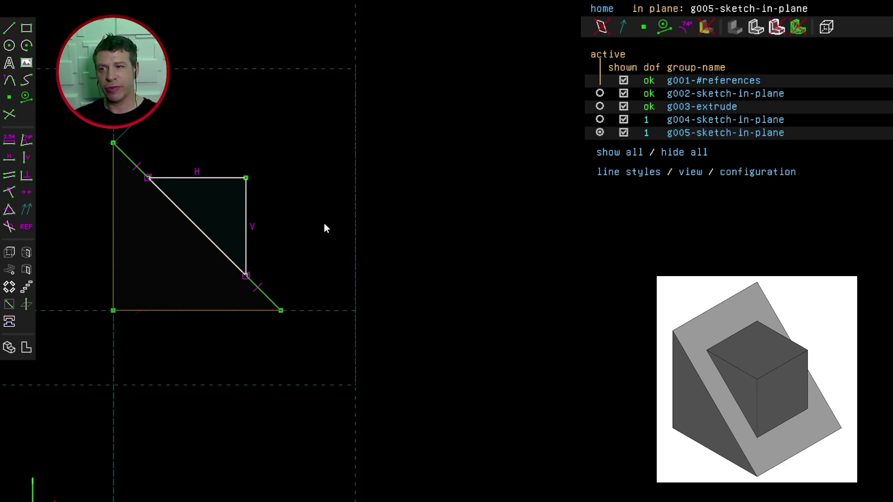
Shrink the inner triangle, dimension its top edge to 20, and extrude it
right_drag(323, 222, 345, 204)
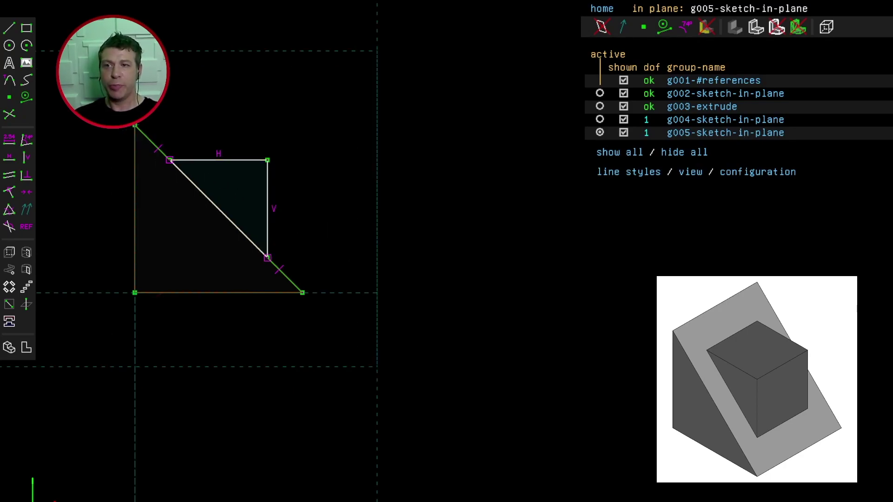
drag(223, 160, 245, 194)
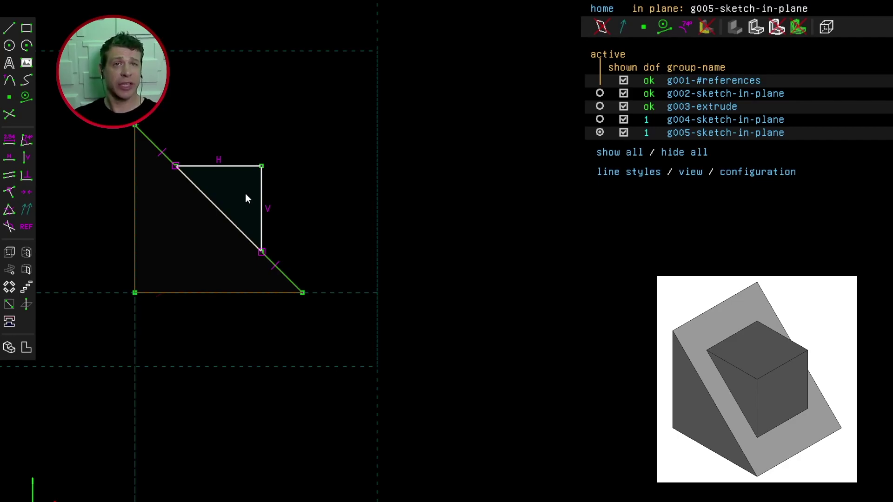
click(232, 166)
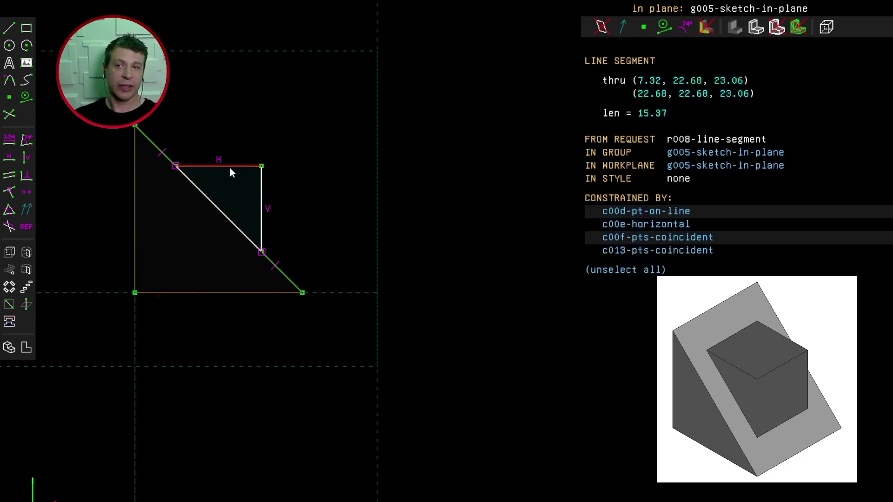
click(10, 141)
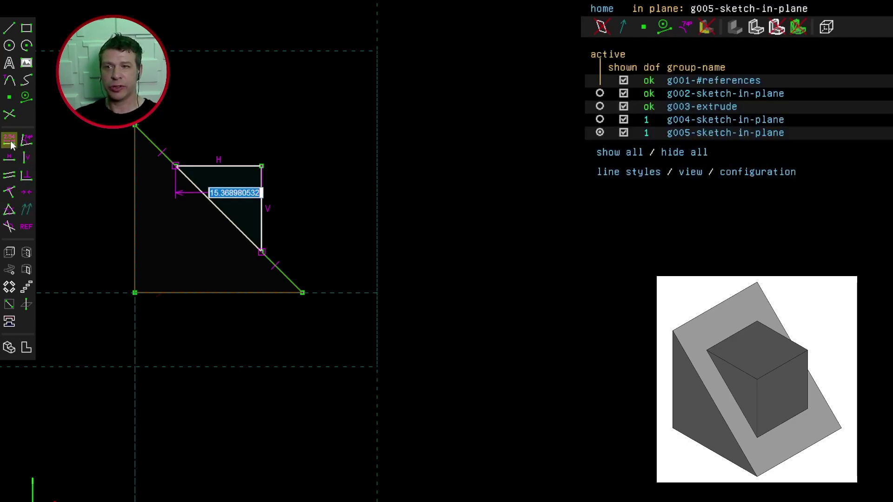
text(20)
key(Return)
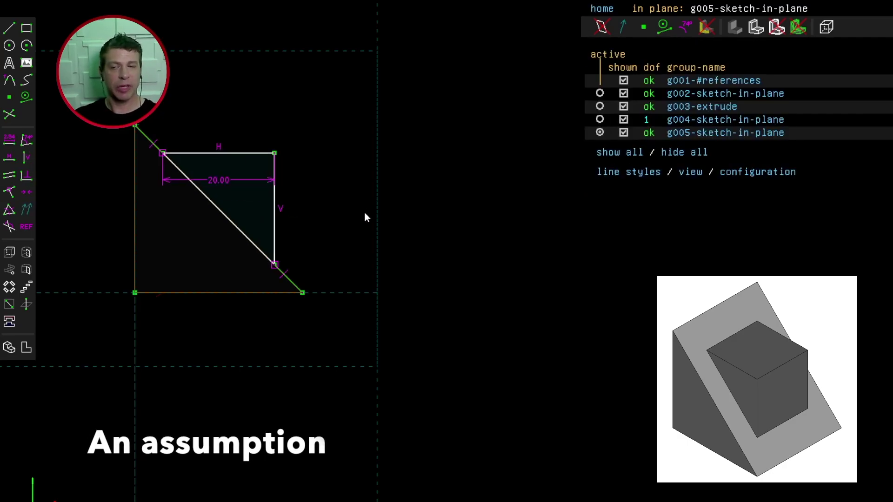
middle_drag(223, 173, 68, 193)
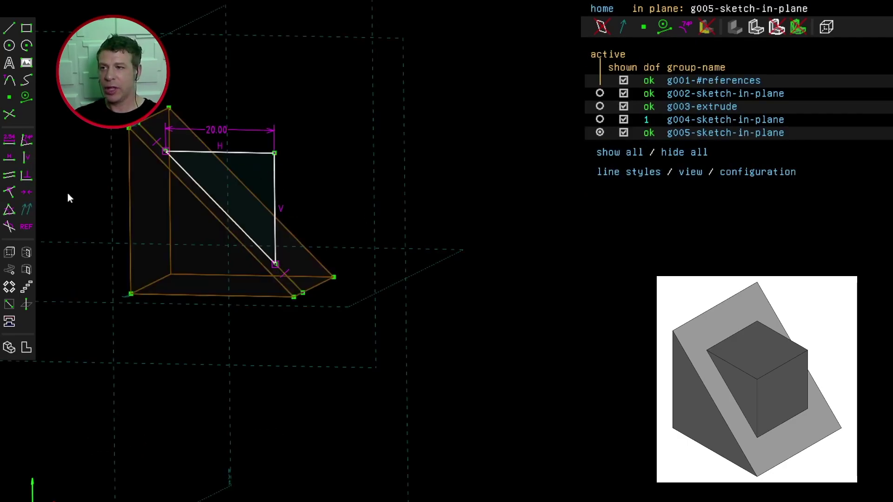
click(9, 252)
Dimension the box's top edge to 20.00
middle_drag(332, 238, 367, 209)
click(291, 143)
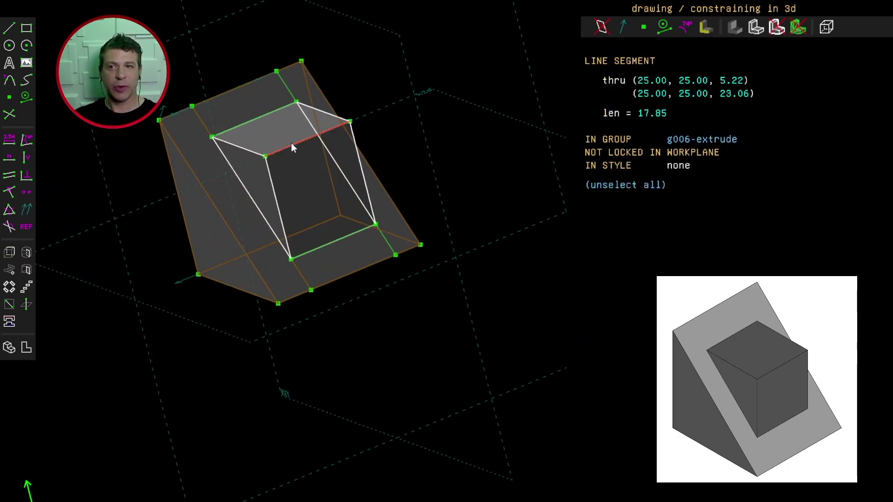
click(14, 139)
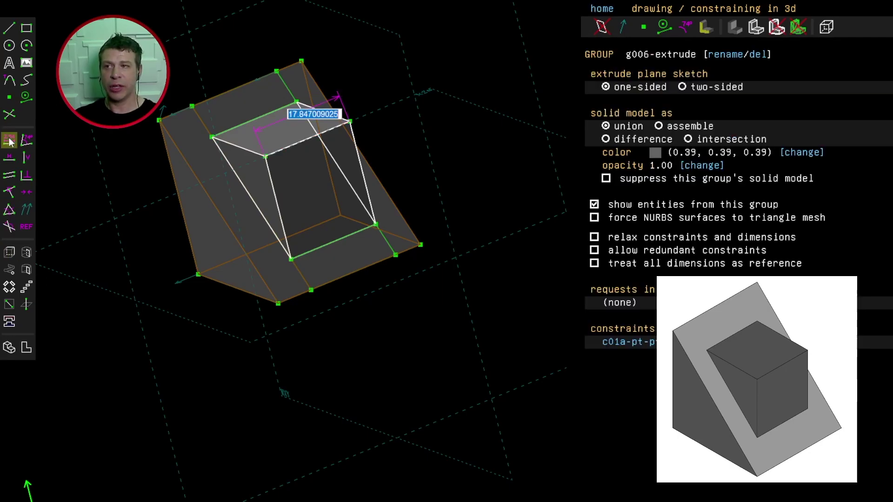
text(20)
key(Return)
Add a 30.00 reference dimension to the wedge's bottom edge
middle_drag(382, 368, 224, 171)
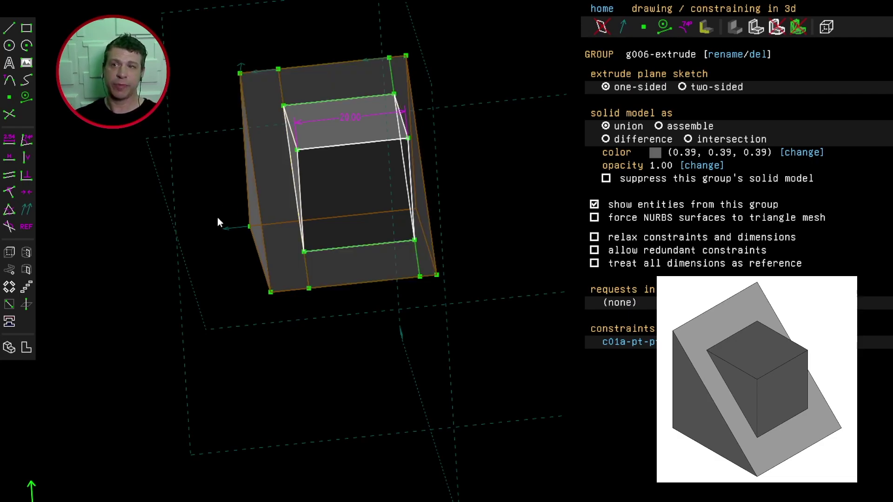
click(279, 290)
key(d)
click(347, 310)
key(Escape)
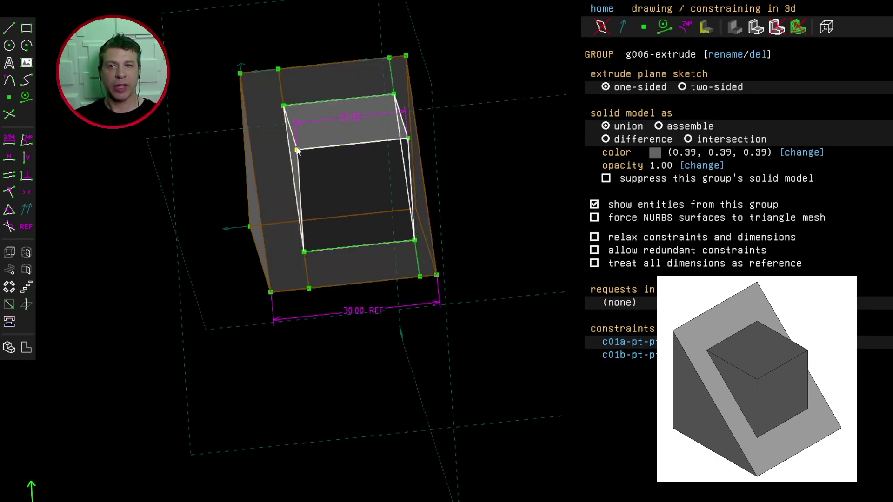
Inspect the box's edges and corner against the wedge, then return to the group list
click(319, 147)
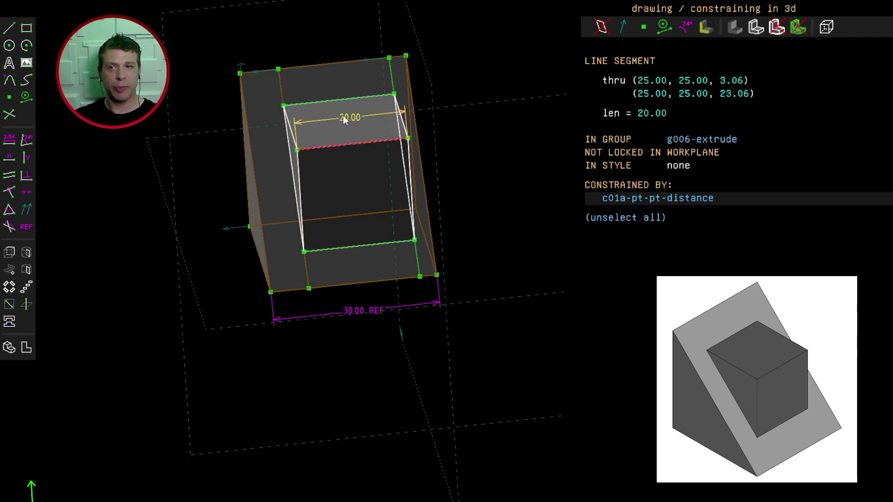
click(376, 370)
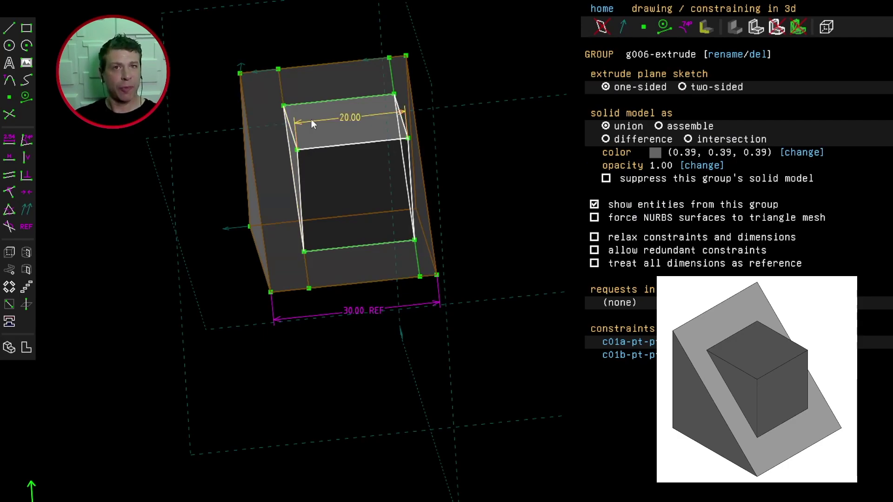
click(283, 107)
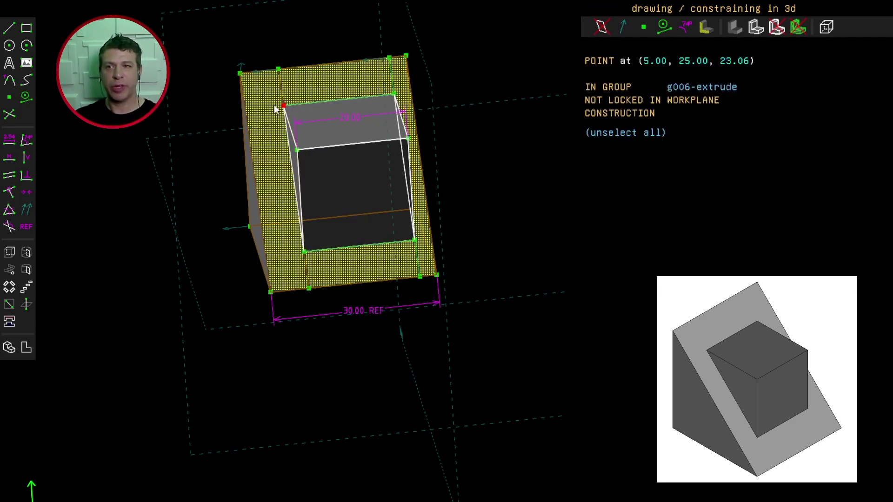
click(247, 111)
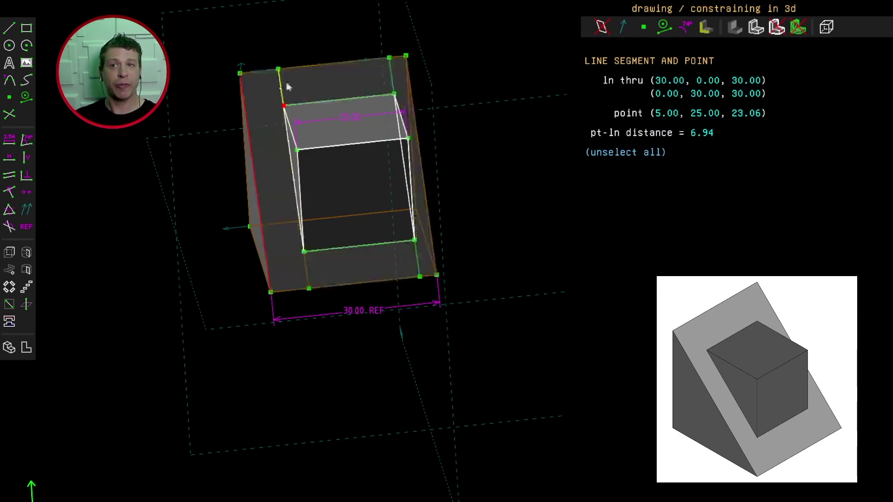
key(Escape)
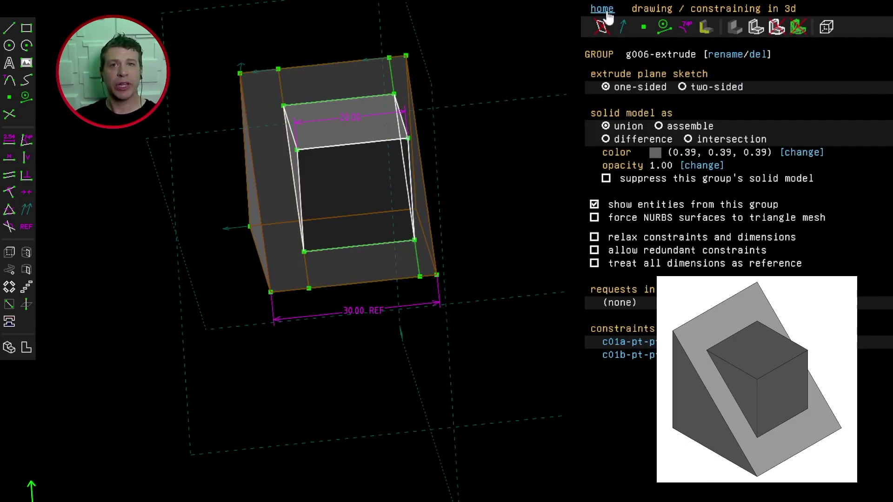
click(603, 9)
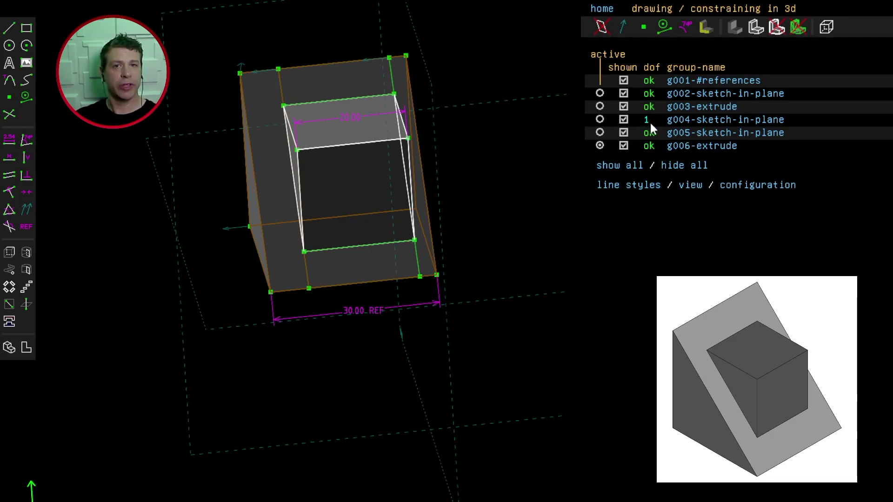
In g004, set the line's top endpoint 5.00 from the top-left corner, then reactivate g006-extrude
click(600, 120)
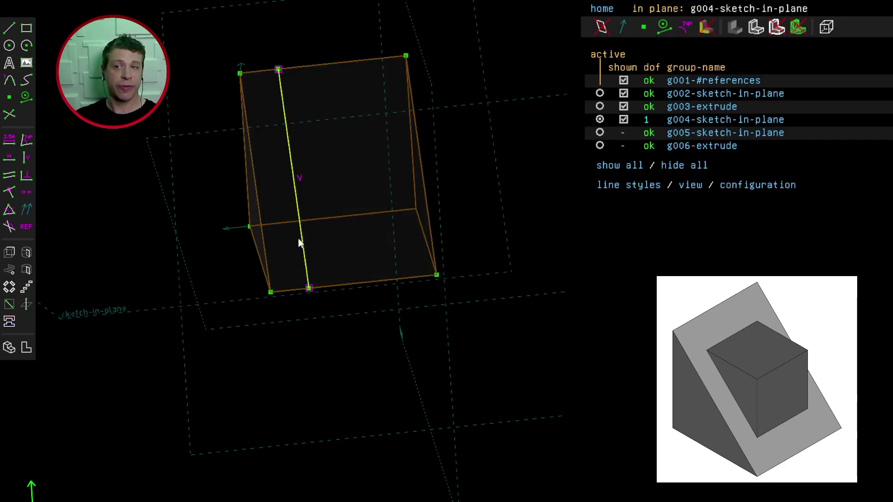
click(279, 73)
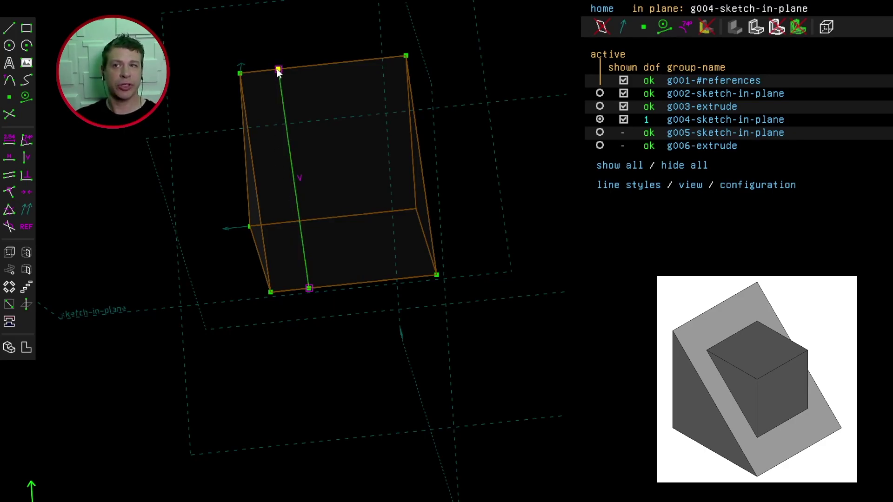
click(240, 73)
click(6, 142)
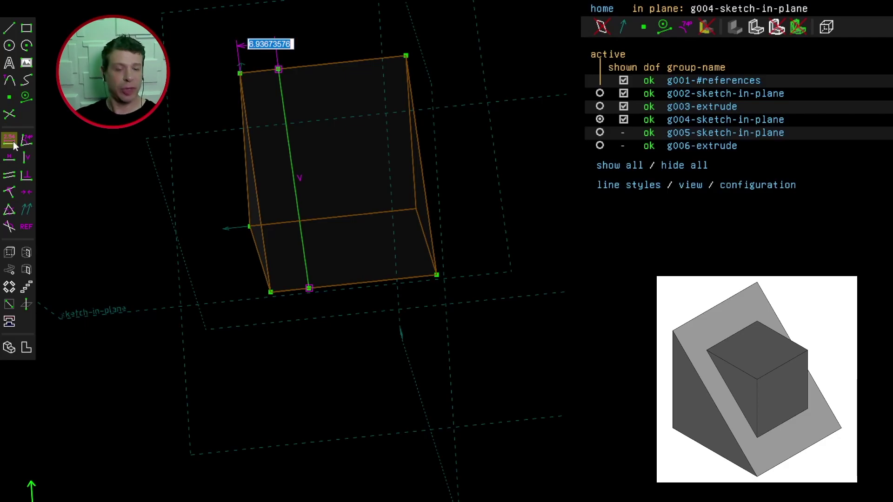
text(5)
key(Return)
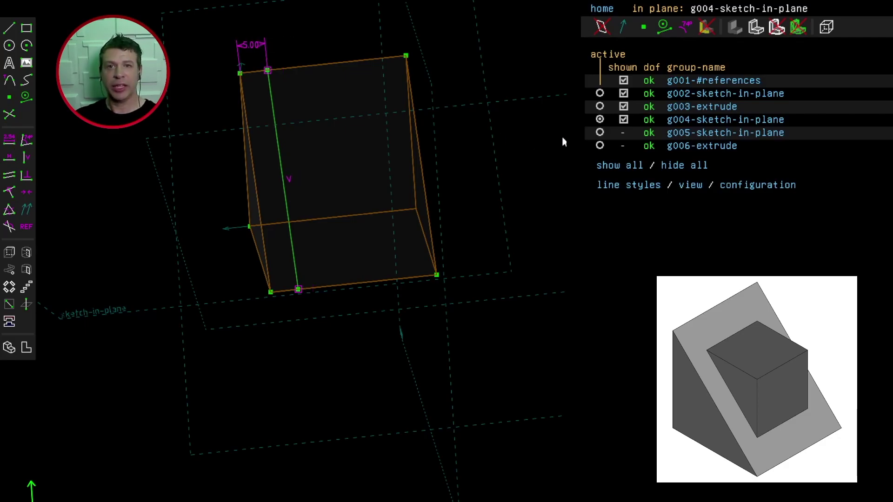
click(600, 146)
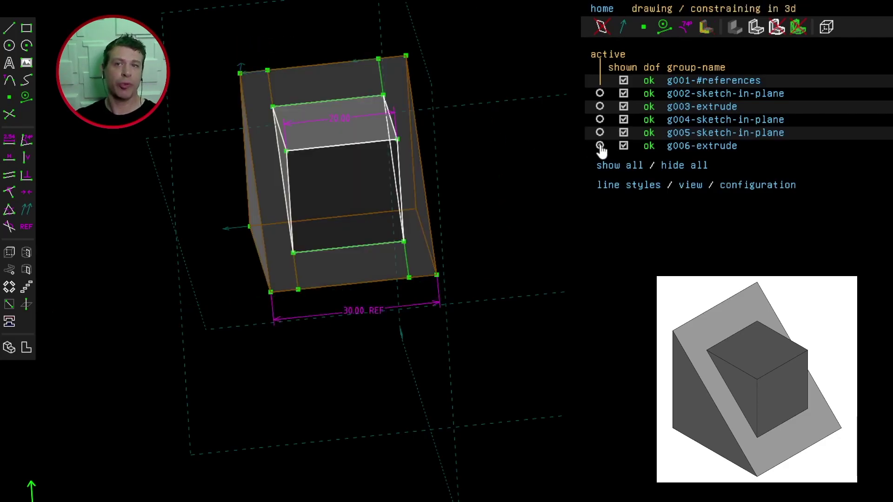
middle_drag(315, 367, 323, 388)
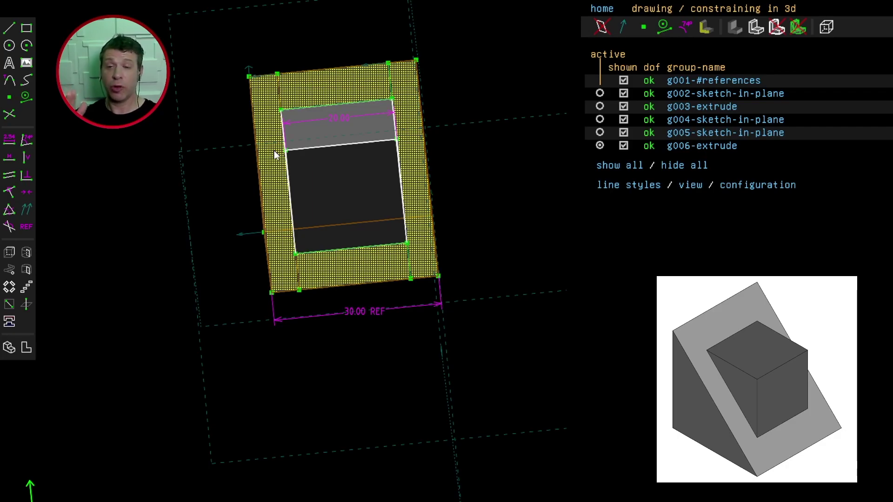
Snap to the isometric view, hide all groups, and switch to hidden-line shaded rendering
click(9, 347)
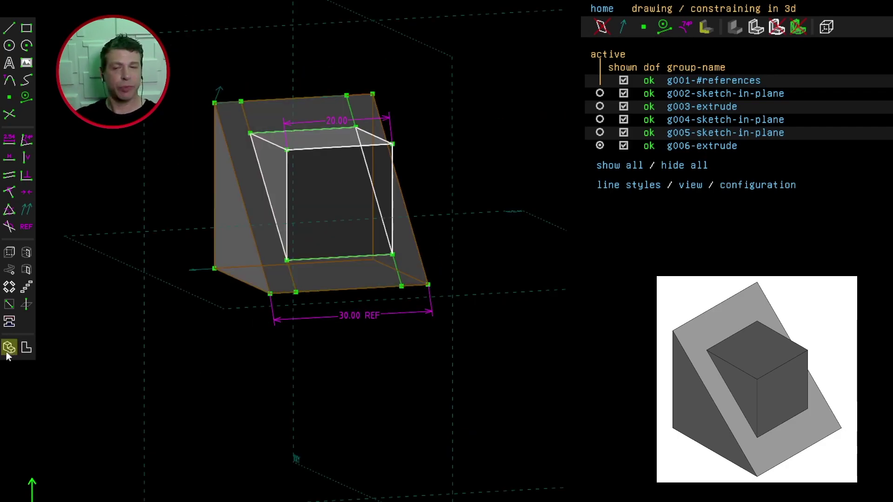
click(9, 348)
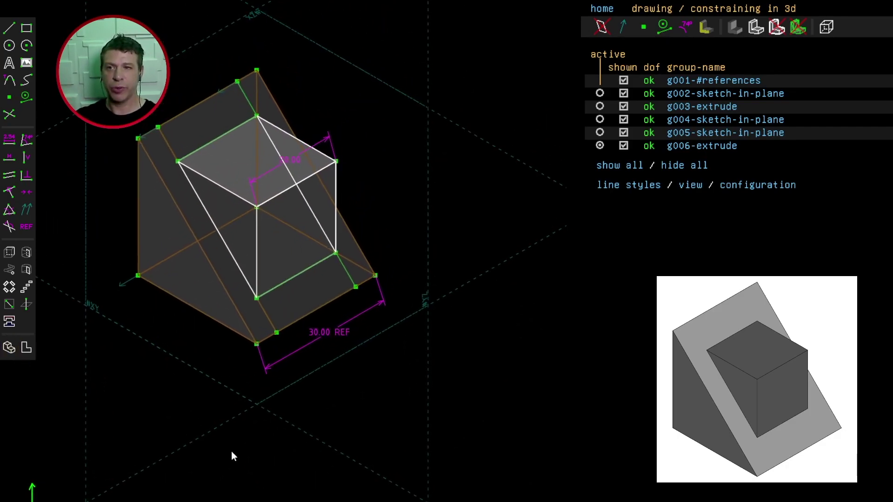
click(671, 168)
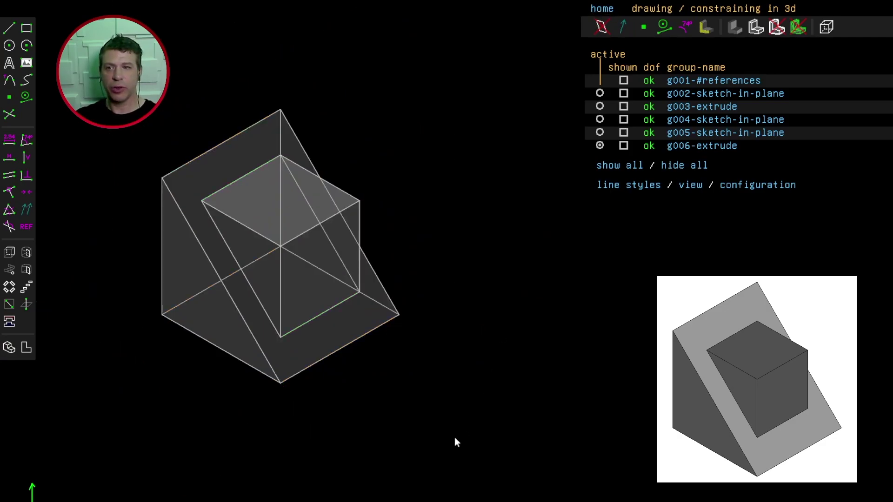
click(829, 26)
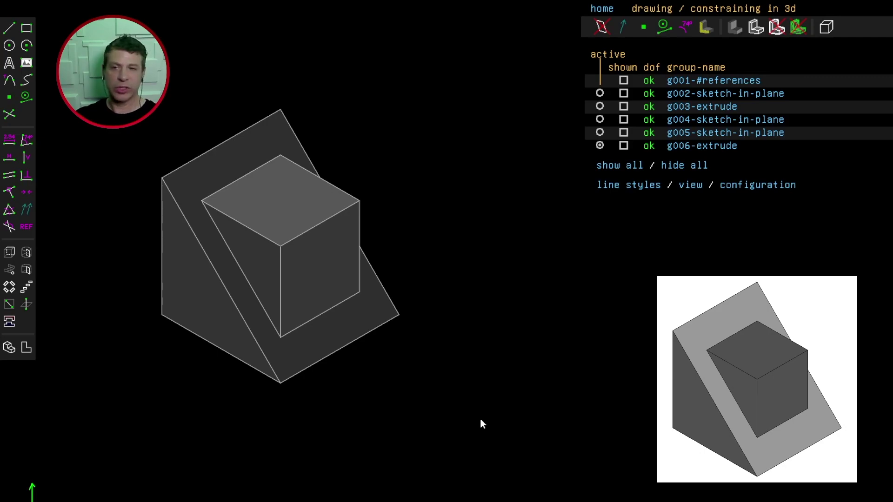